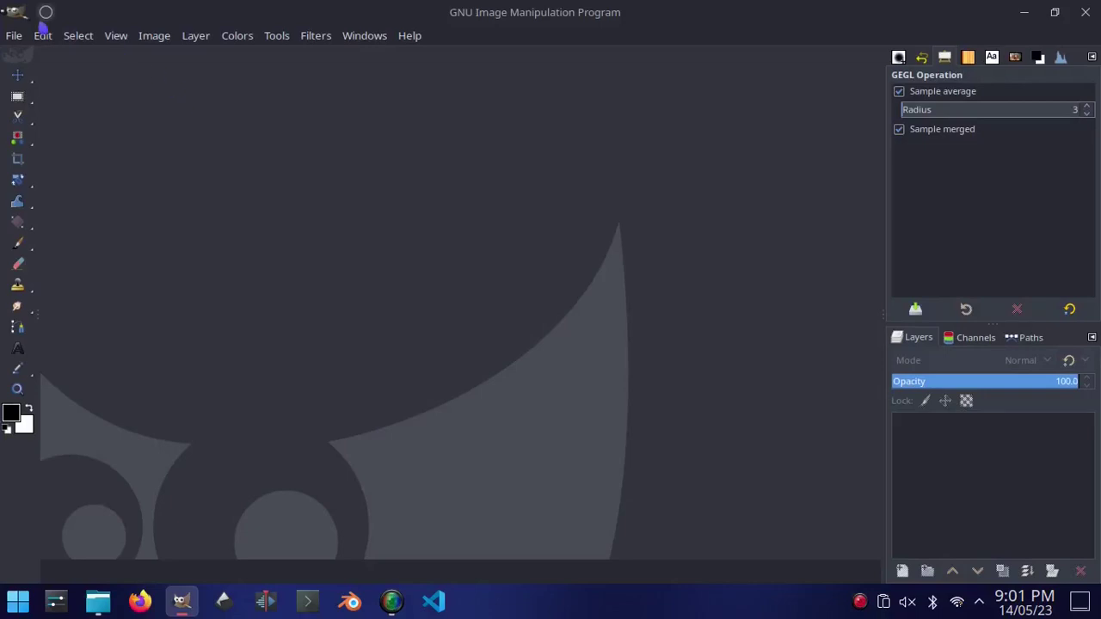
Open pexels-simon-robben-614810.jpg, convert it to RGB, and add a duplicate layer above the original
{"action": "left_click", "coordinate": [15, 36]}
{"action": "left_click", "coordinate": [33, 98]}
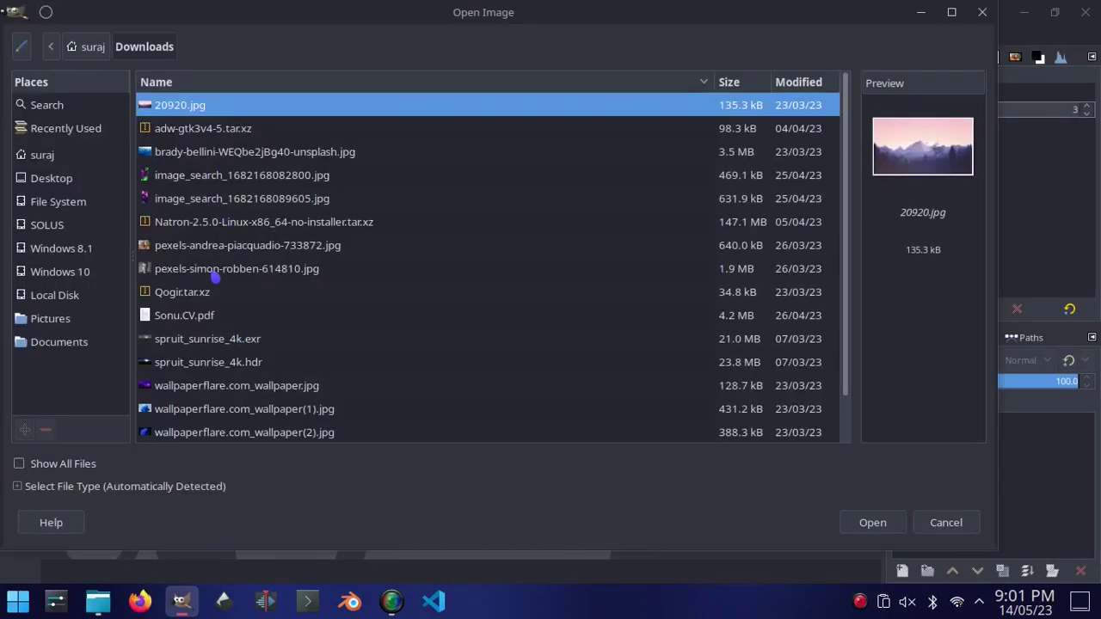
{"action": "left_click", "coordinate": [215, 270]}
{"action": "left_click", "coordinate": [891, 528]}
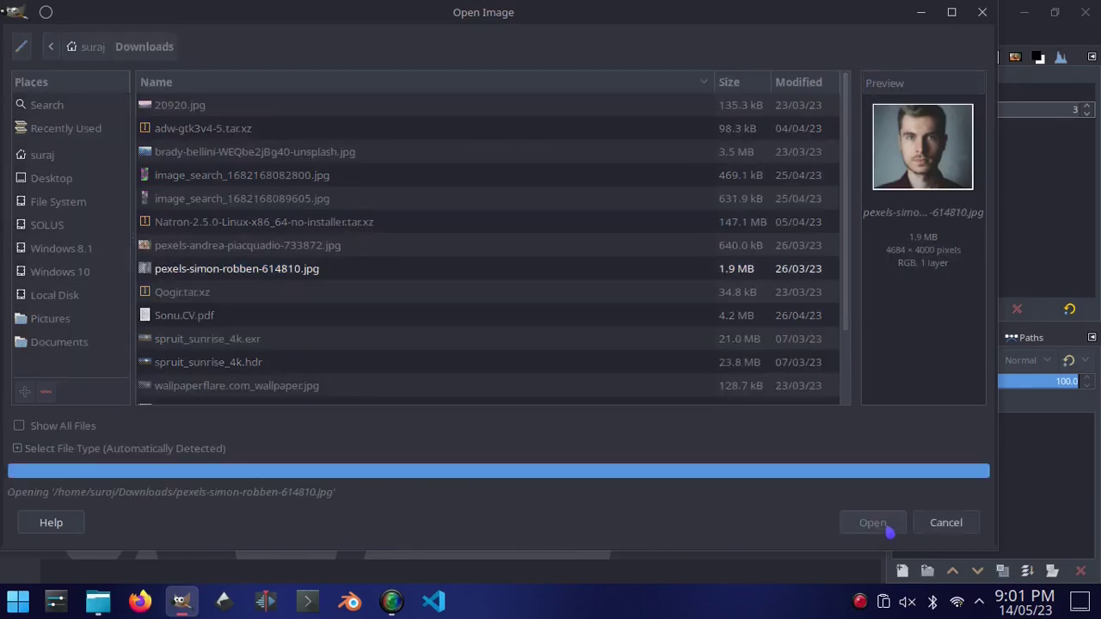
{"action": "left_click", "coordinate": [662, 421]}
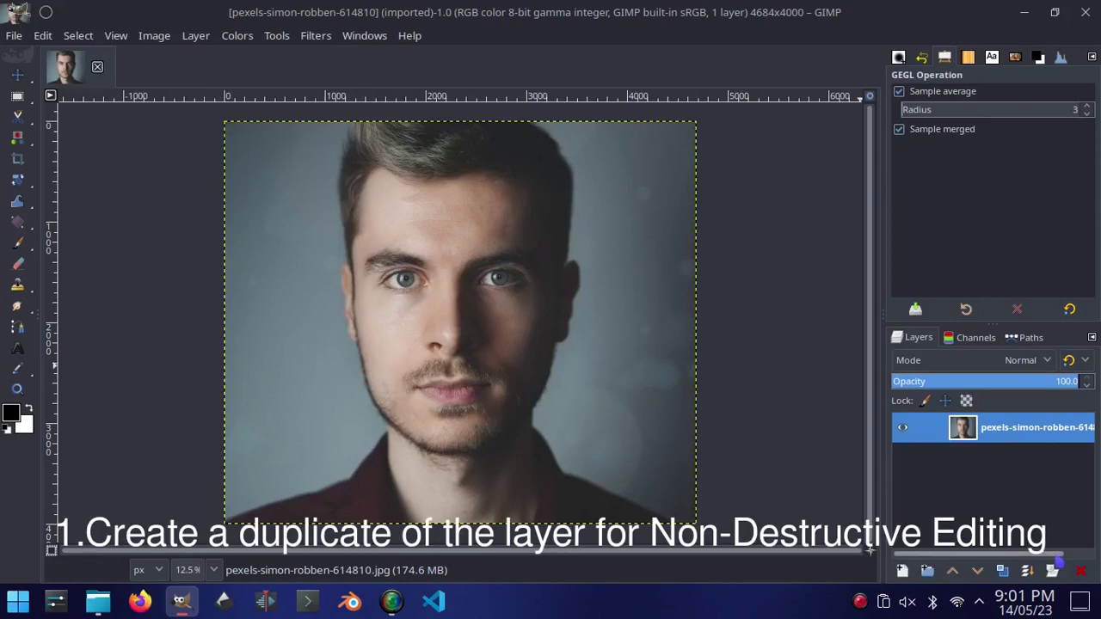
{"action": "left_click", "coordinate": [1003, 570]}
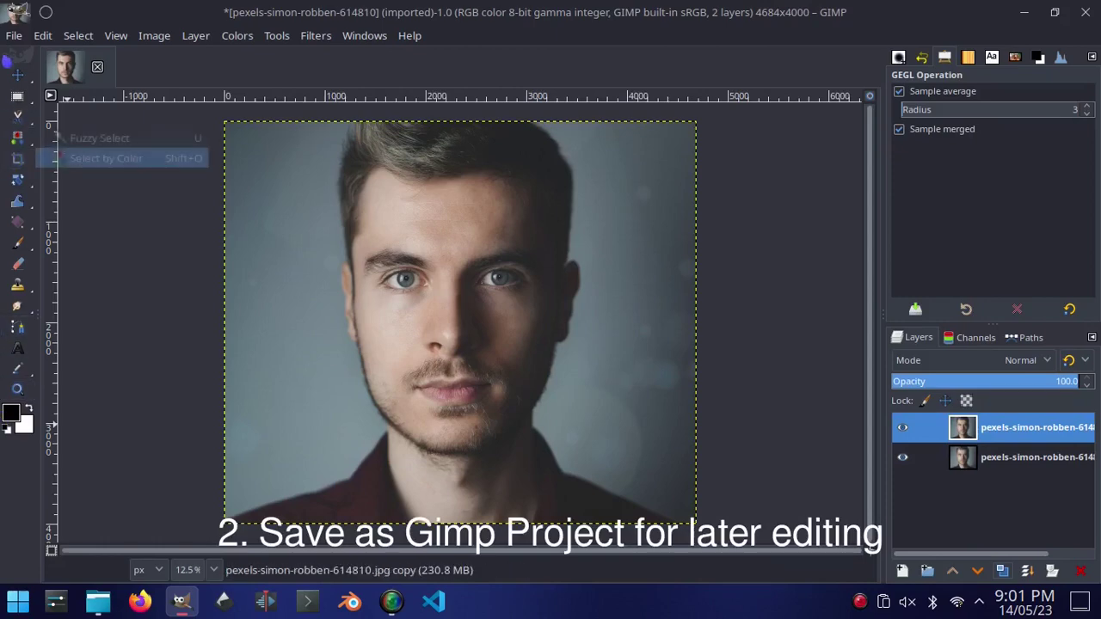
Save the two-layer image as Gimp Project1.xcf in Documents/GIMP
{"action": "left_click", "coordinate": [12, 38]}
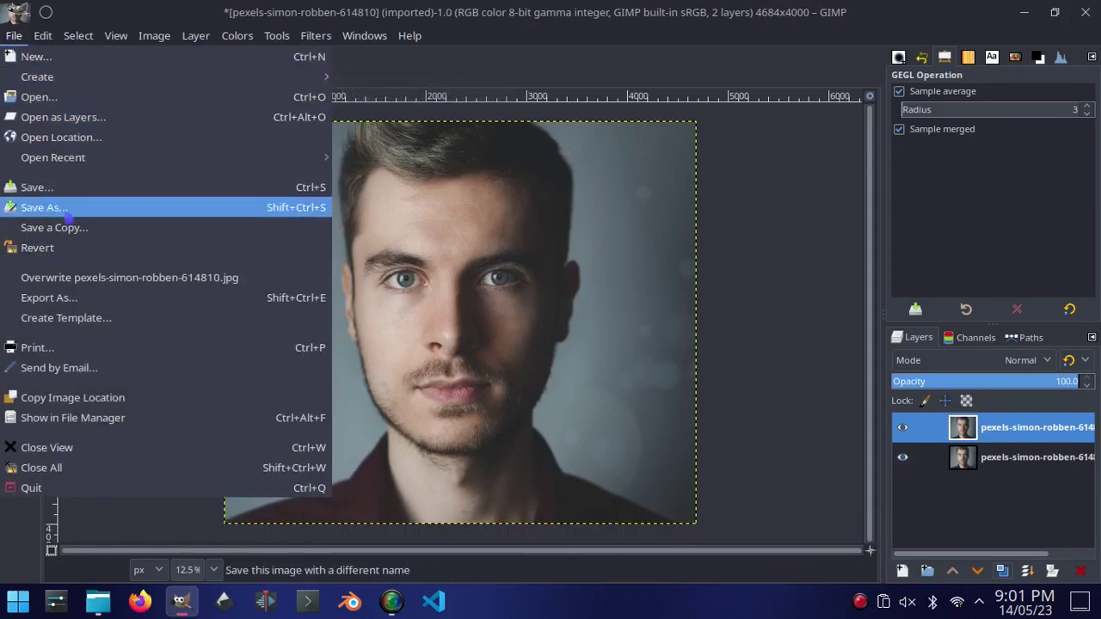
{"action": "left_click", "coordinate": [52, 187]}
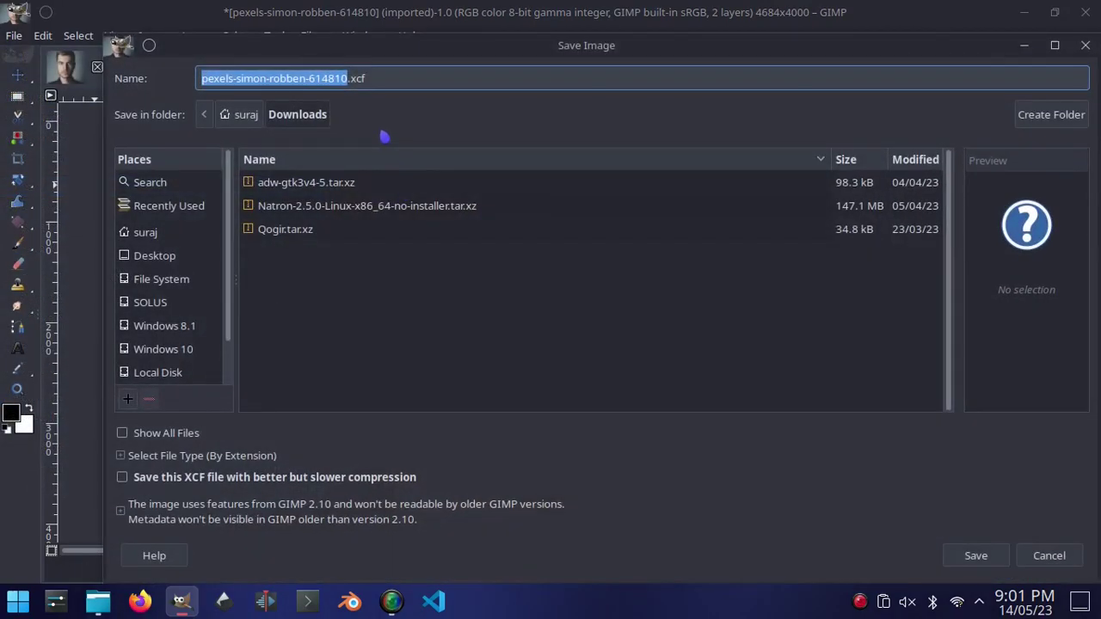
{"action": "key", "text": "BackSpace"}
{"action": "type", "text": "Gimp Project"}
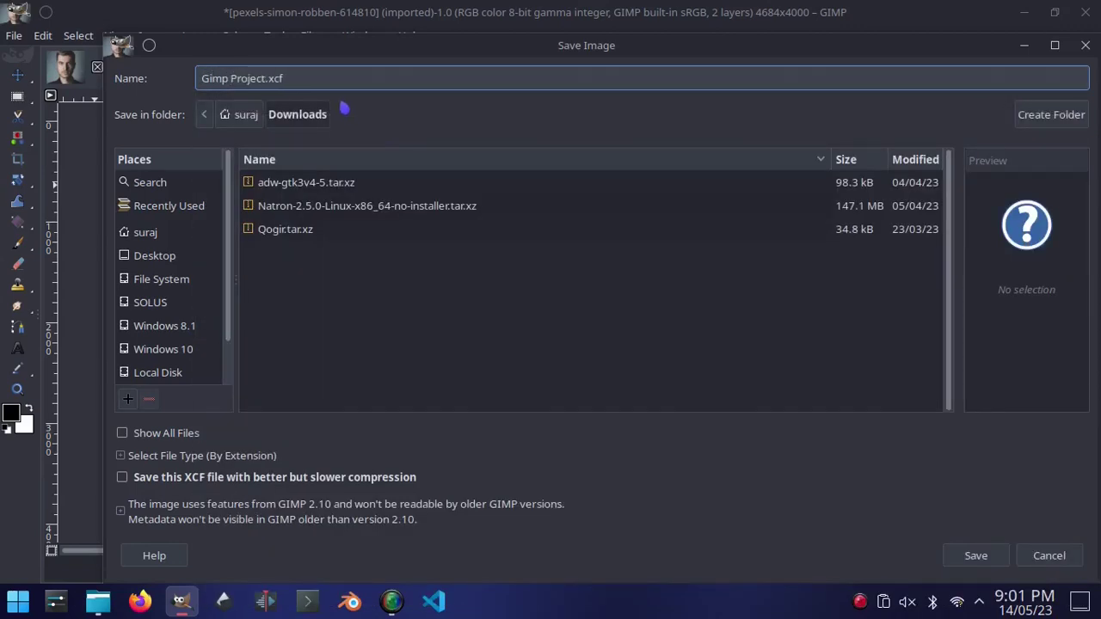
{"action": "left_click", "coordinate": [163, 238]}
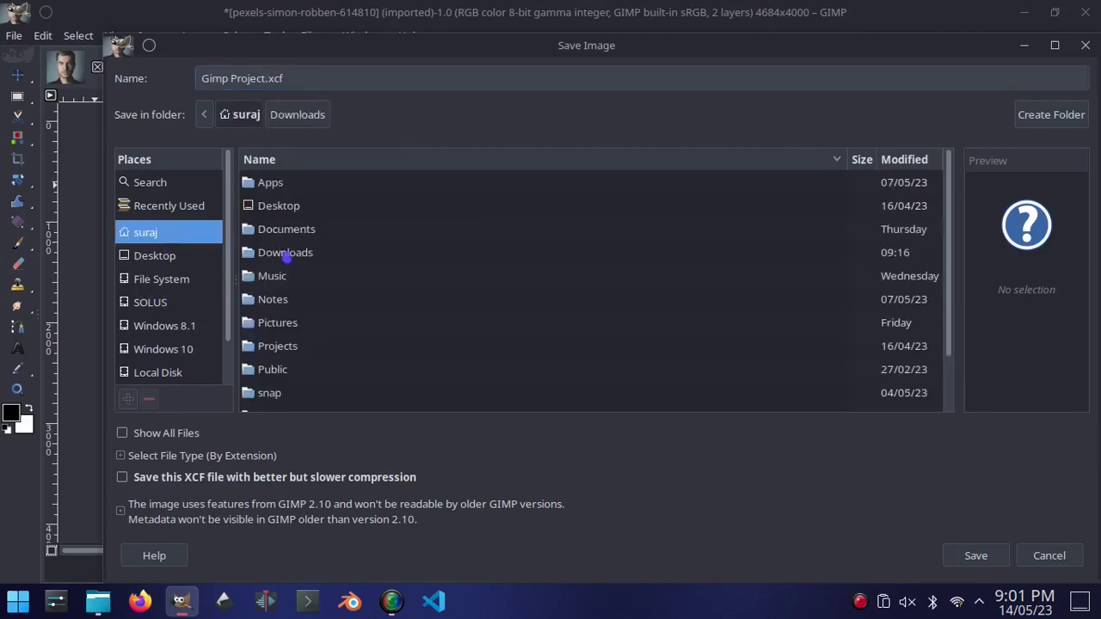
{"action": "double_click", "coordinate": [344, 230]}
{"action": "double_click", "coordinate": [305, 283]}
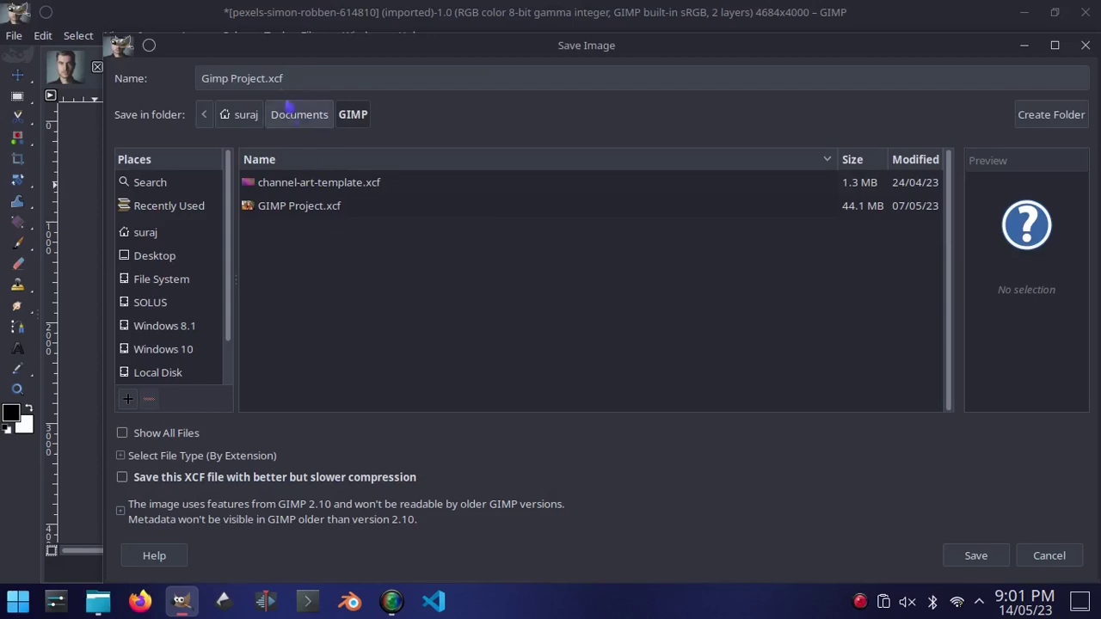
{"action": "left_click", "coordinate": [267, 78]}
{"action": "type", "text": "1"}
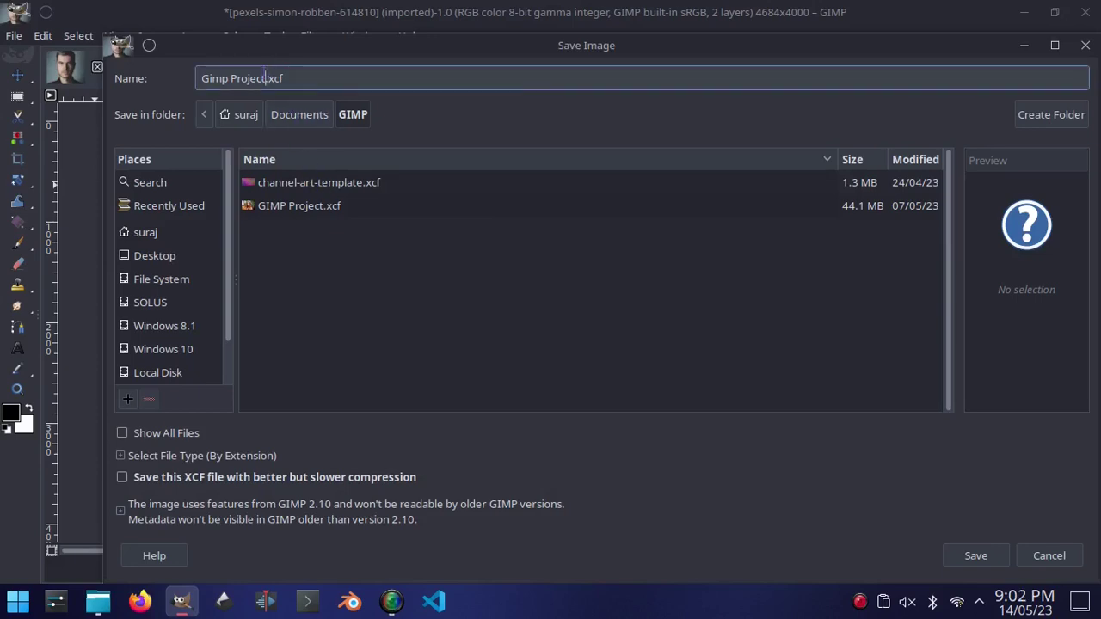
{"action": "left_click", "coordinate": [968, 563]}
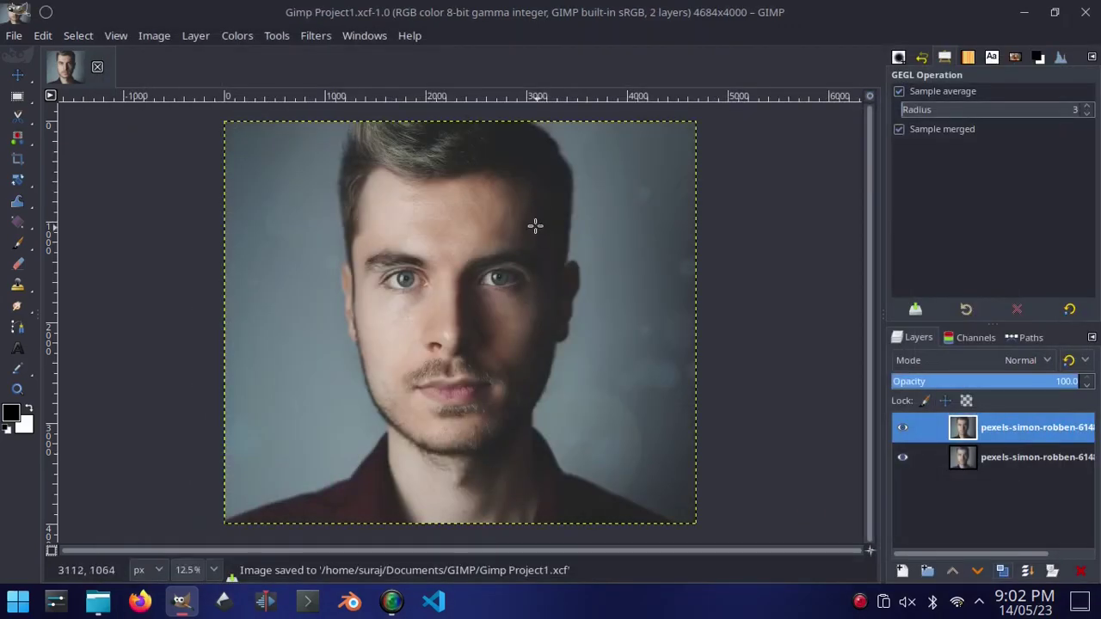
Apply Levels to the duplicate layer with input levels 32, 1.00 and 231
{"action": "left_click", "coordinate": [195, 35]}
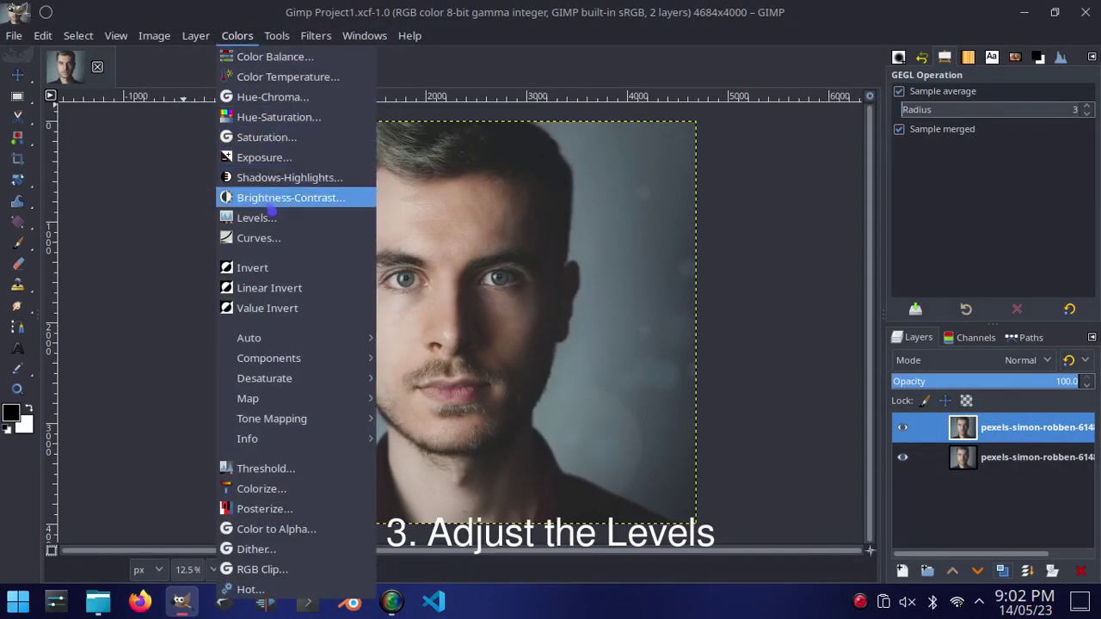
{"action": "left_click", "coordinate": [273, 218]}
{"action": "left_click", "coordinate": [729, 243]}
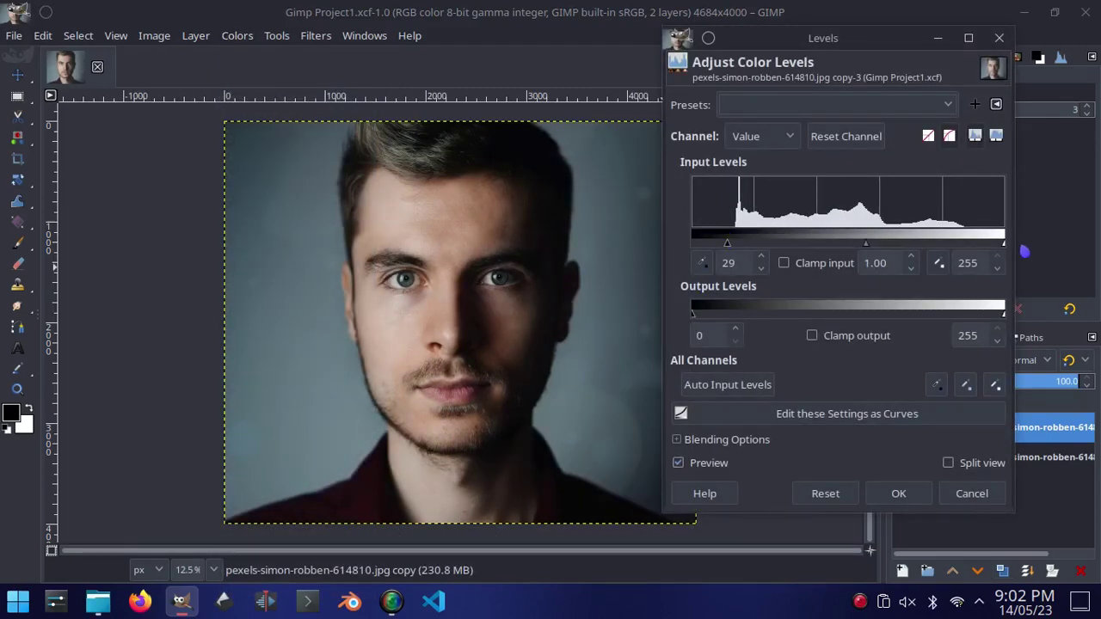
{"action": "left_click", "coordinate": [988, 244]}
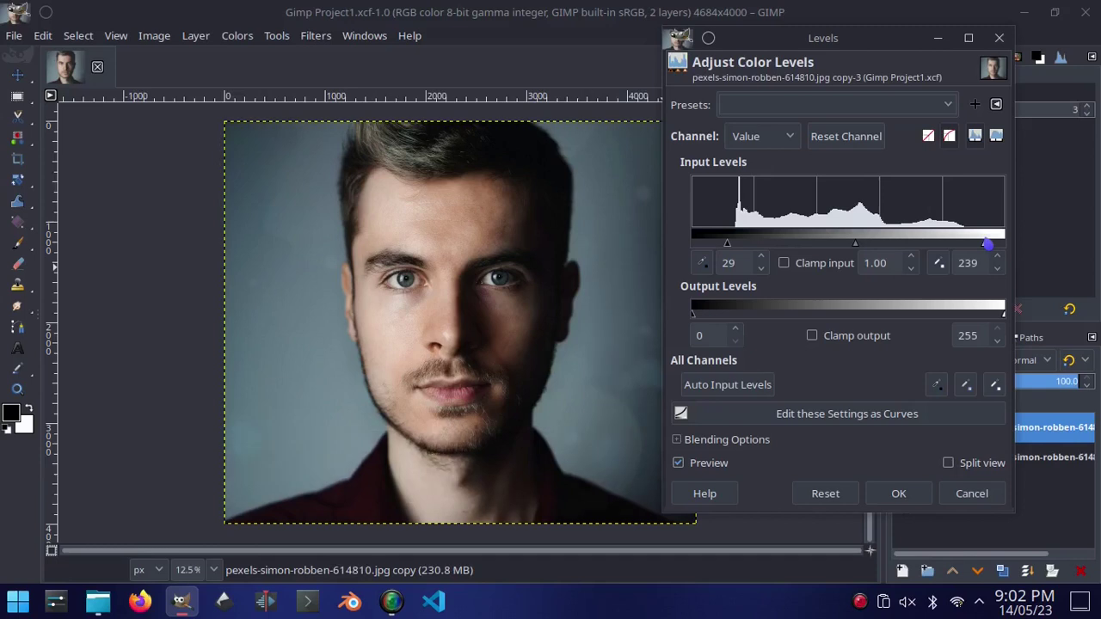
{"action": "left_click_drag", "start_coordinate": [984, 242], "coordinate": [980, 242]}
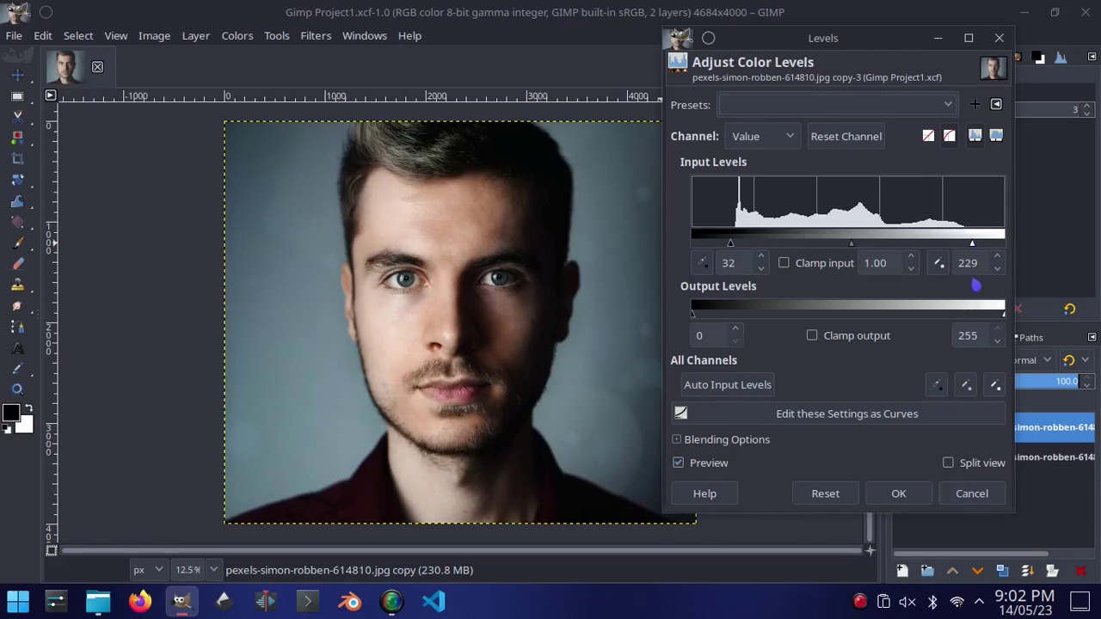
{"action": "left_click", "coordinate": [919, 492]}
Apply an S-shaped Value curve with points near 189/200 and 72/63, then re-save the project
{"action": "left_click", "coordinate": [226, 37]}
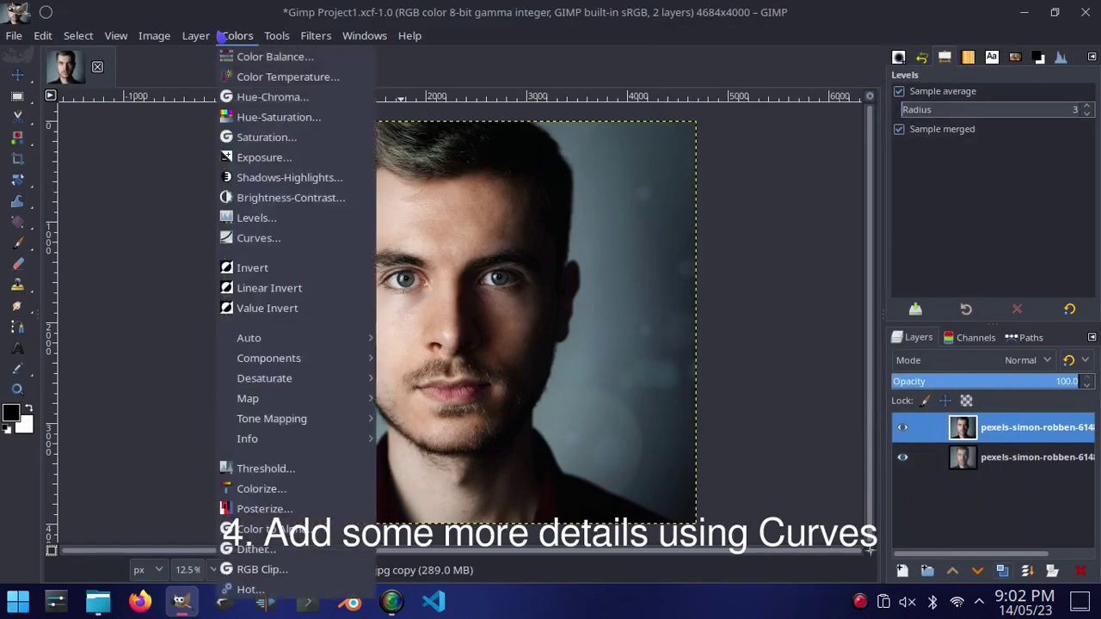
{"action": "left_click", "coordinate": [249, 239]}
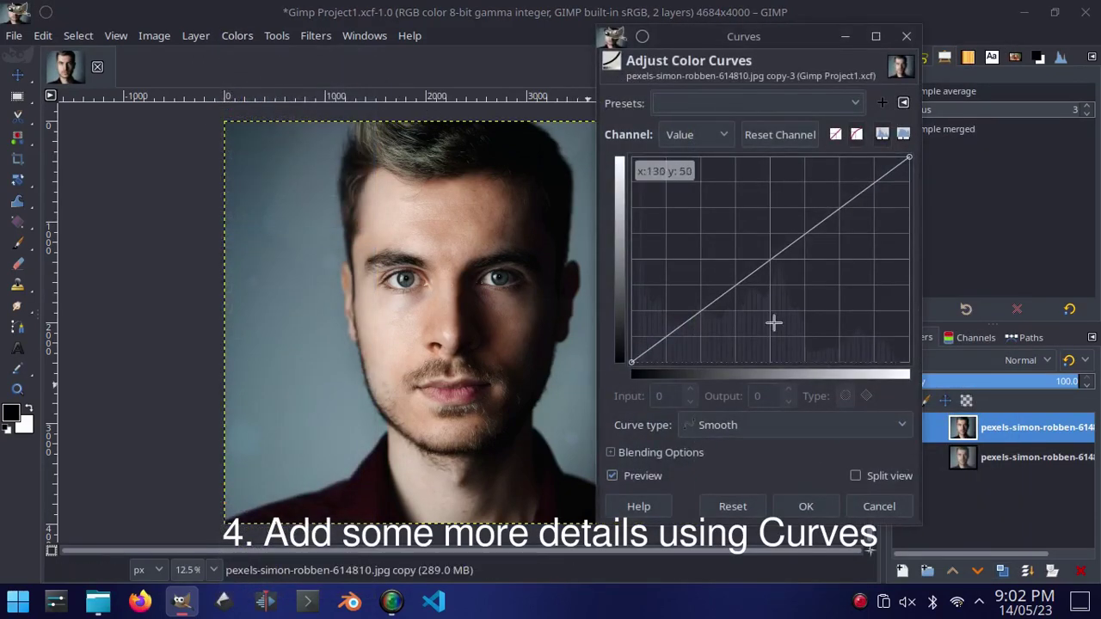
{"action": "left_click", "coordinate": [770, 259]}
{"action": "left_click", "coordinate": [839, 203]}
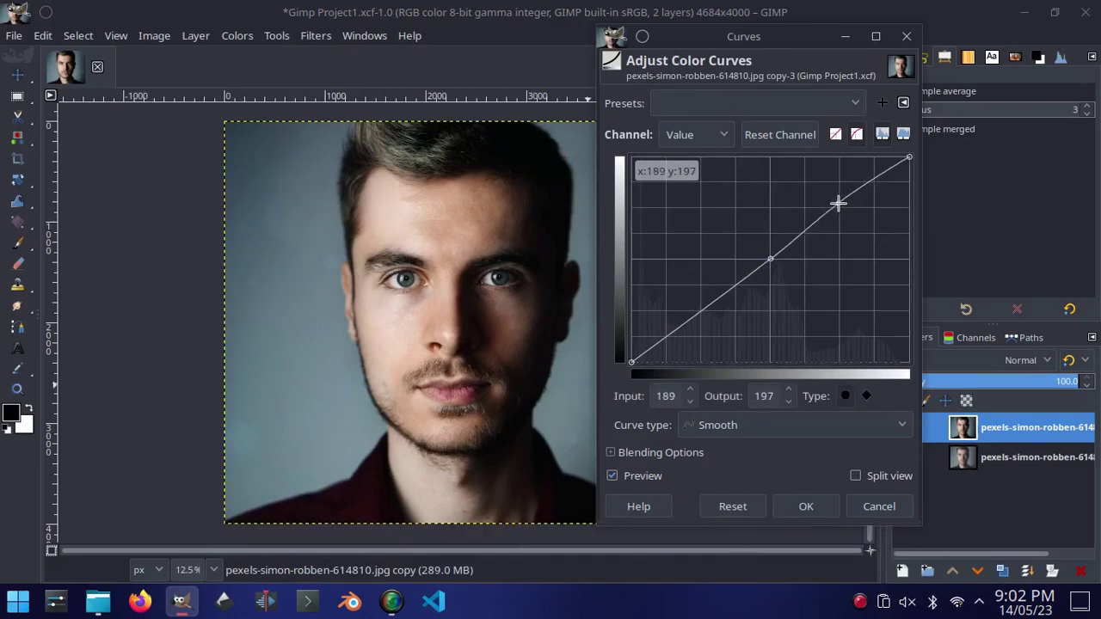
{"action": "left_click_drag", "start_coordinate": [838, 202], "coordinate": [838, 200]}
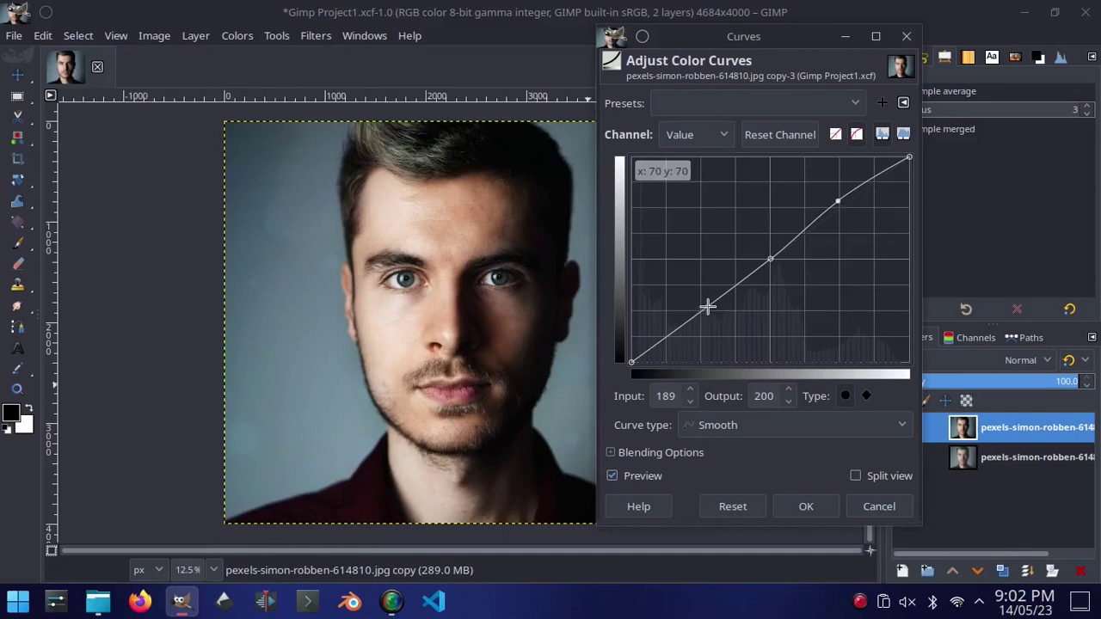
{"action": "left_click_drag", "start_coordinate": [706, 306], "coordinate": [710, 312]}
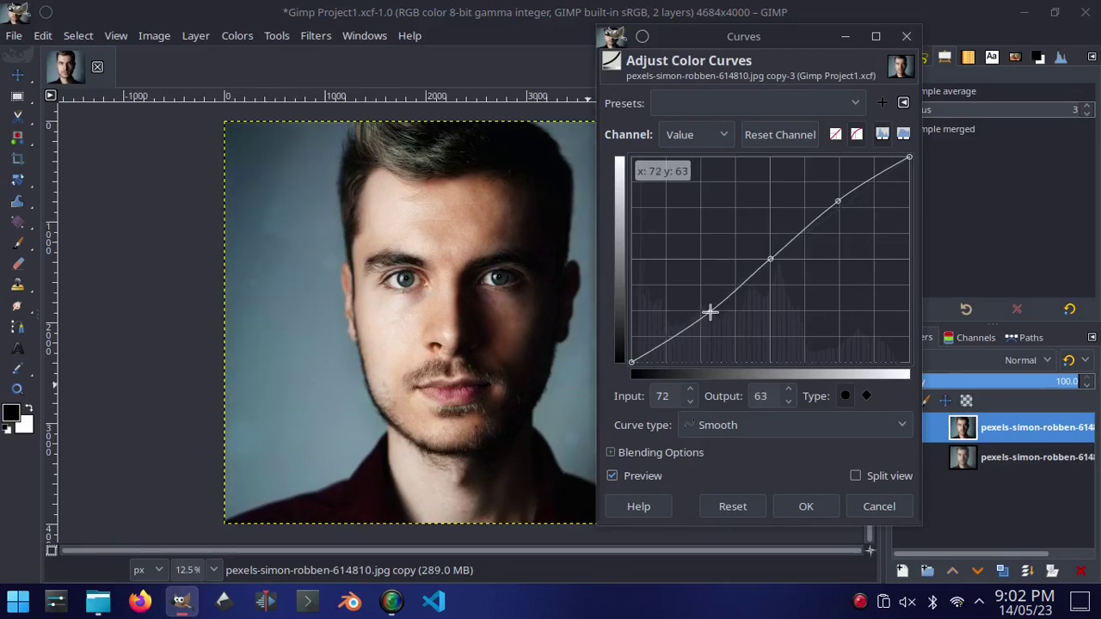
{"action": "left_click", "coordinate": [649, 482]}
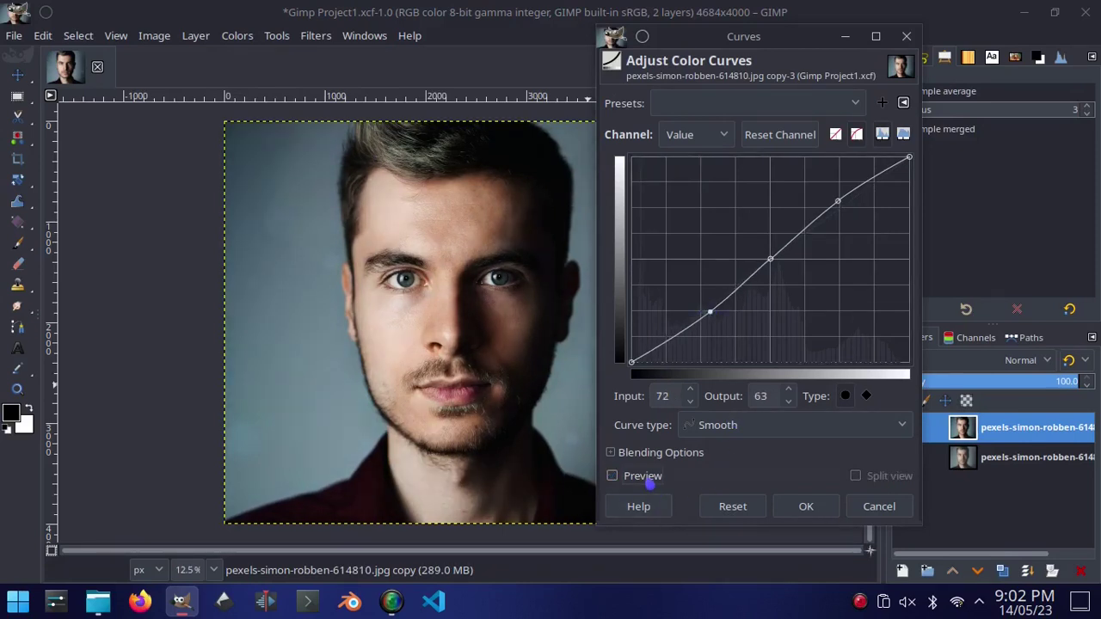
{"action": "left_click", "coordinate": [649, 481]}
{"action": "left_click", "coordinate": [649, 482]}
{"action": "left_click", "coordinate": [806, 506]}
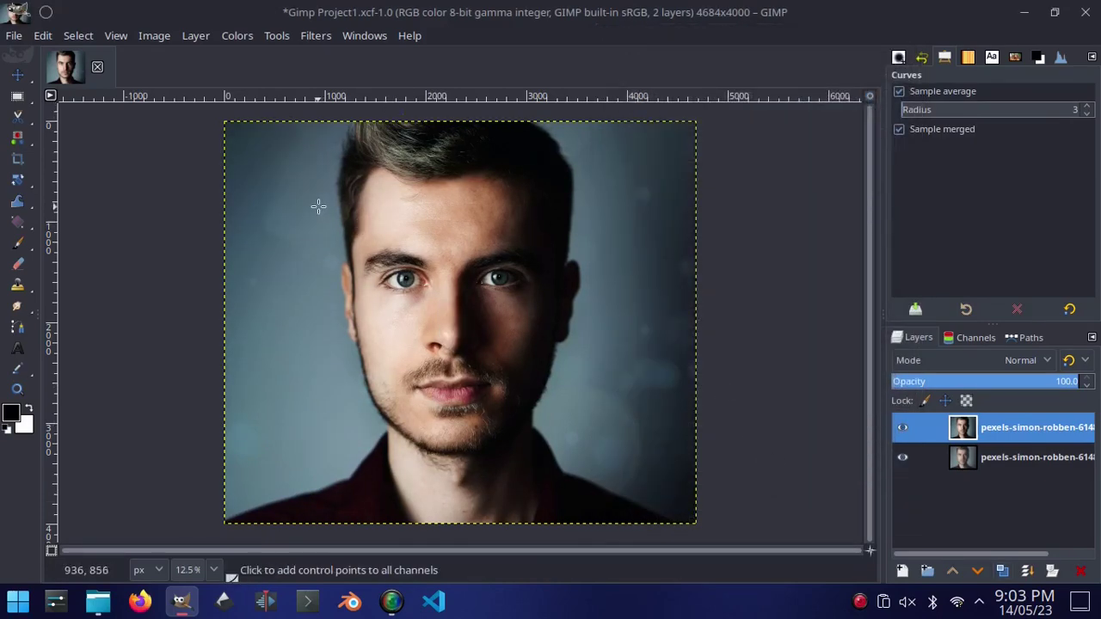
{"action": "key", "text": "ctrl+s"}
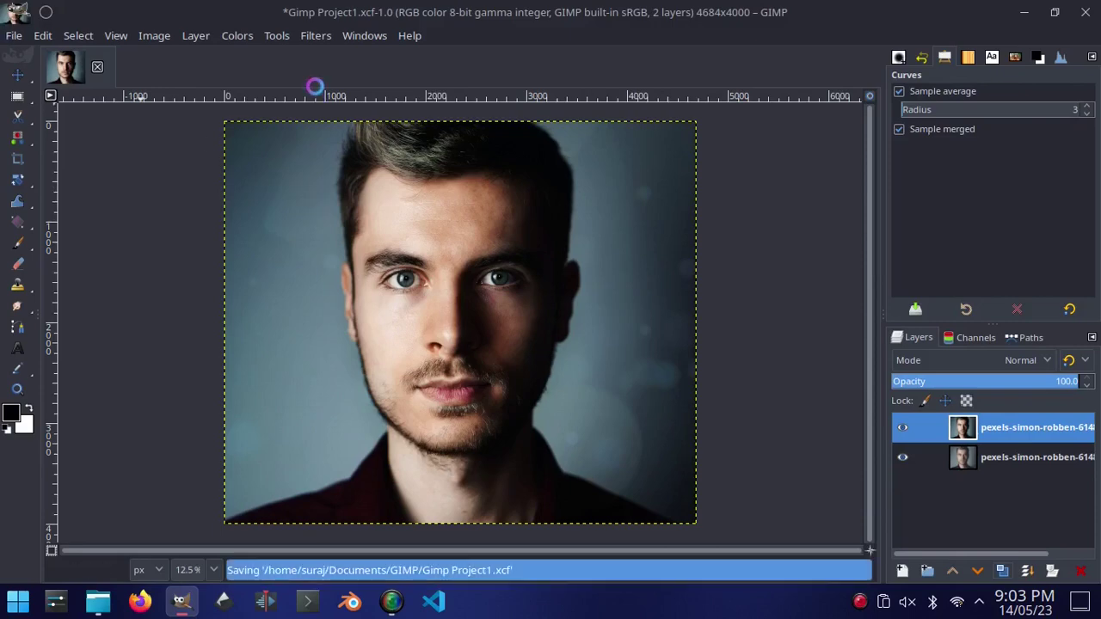
Apply Brightness-Contrast with brightness 2 and contrast 3 to the duplicate layer
{"action": "left_click", "coordinate": [237, 35]}
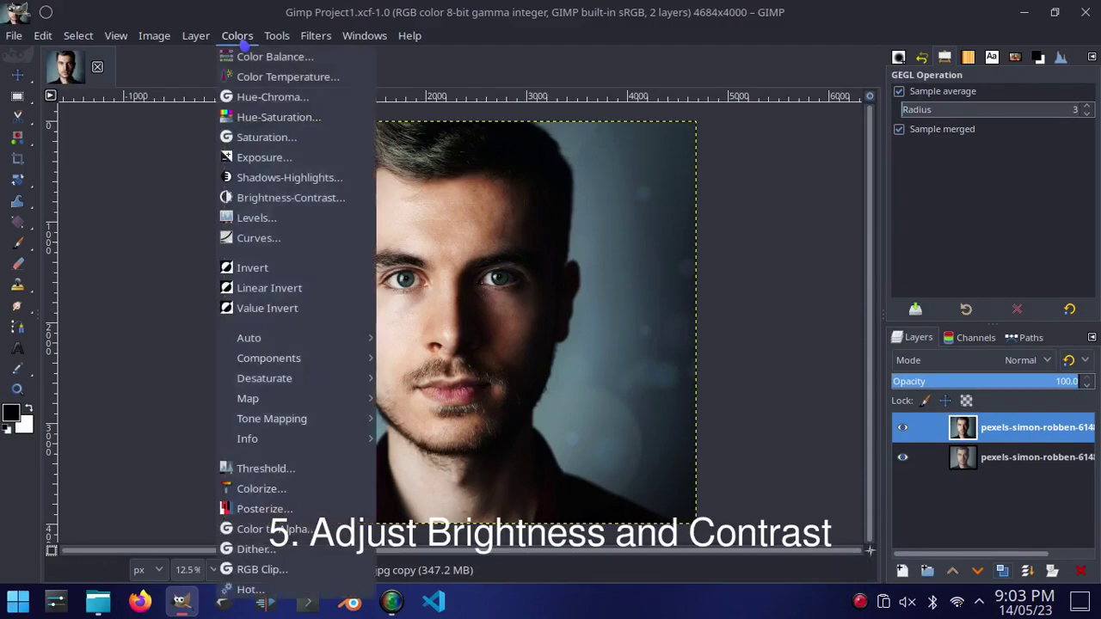
{"action": "left_click", "coordinate": [292, 204]}
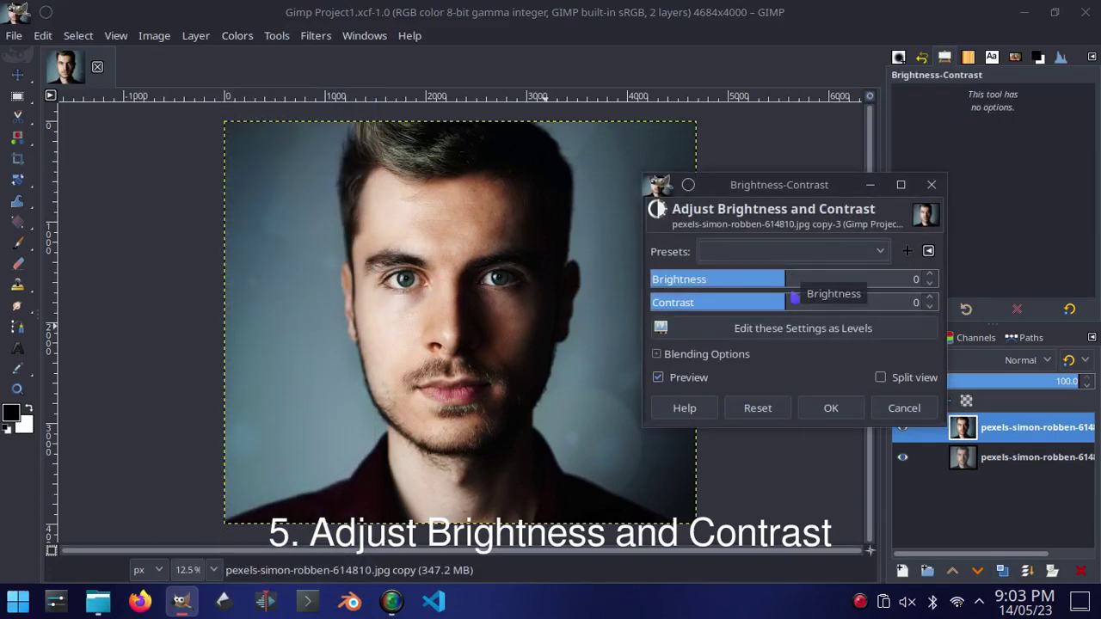
{"action": "left_click", "coordinate": [793, 302]}
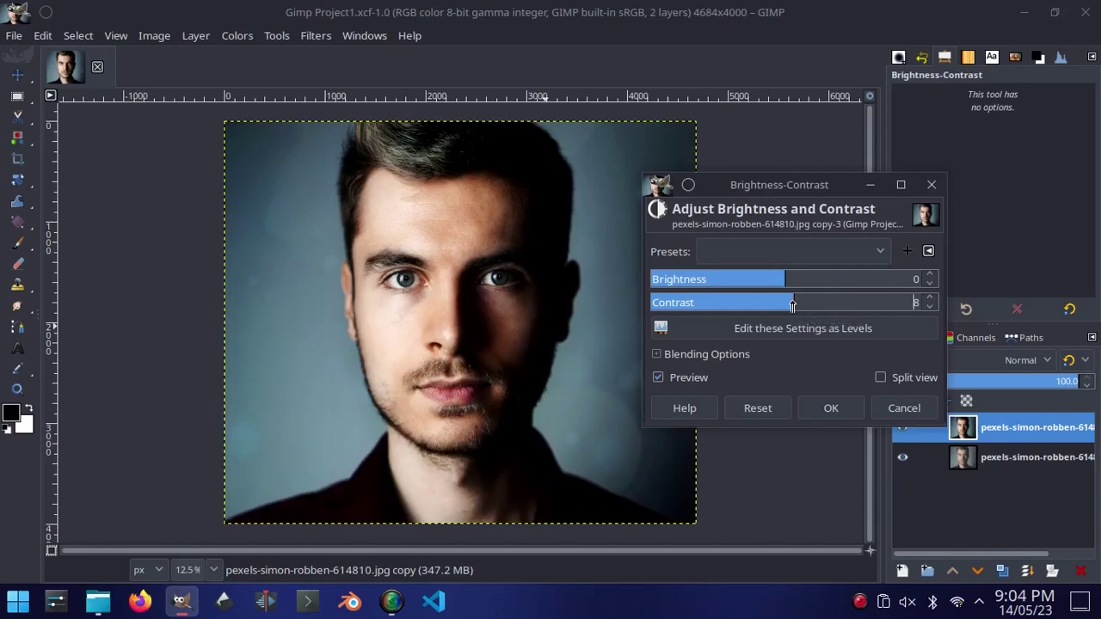
{"action": "left_click", "coordinate": [757, 407]}
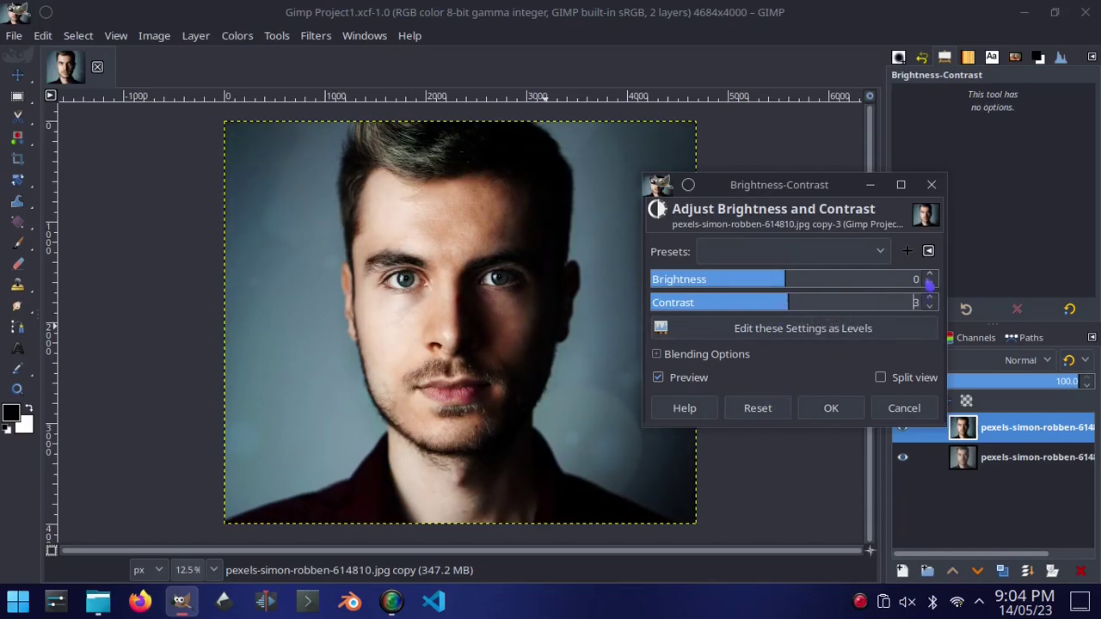
{"action": "mouse_move", "coordinate": [929, 279]}
{"action": "left_click", "coordinate": [831, 407]}
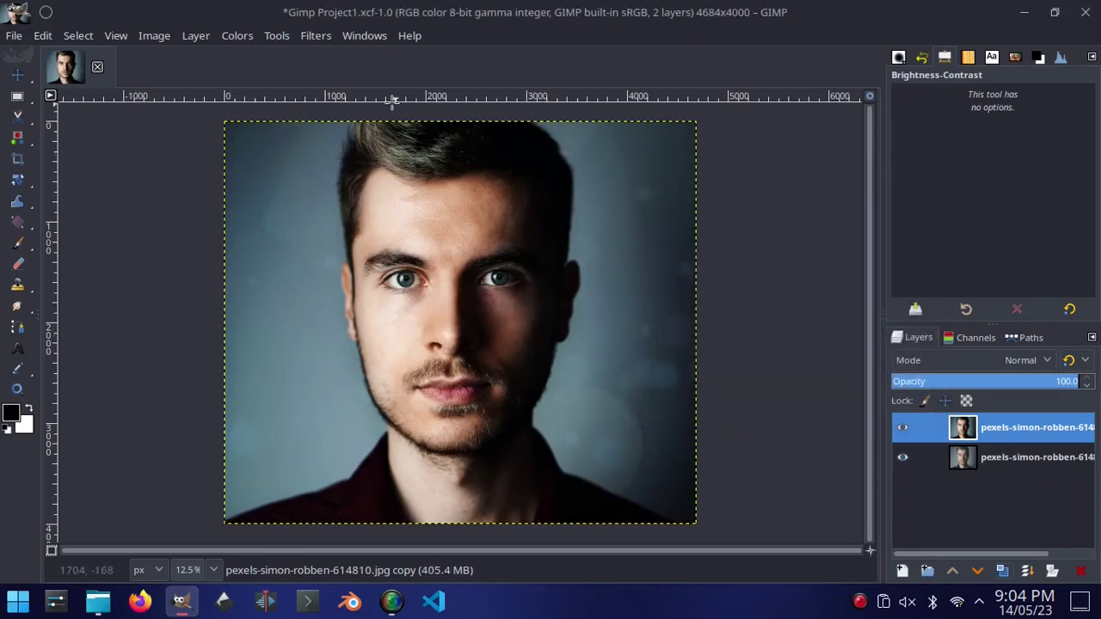
{"action": "left_click", "coordinate": [234, 36]}
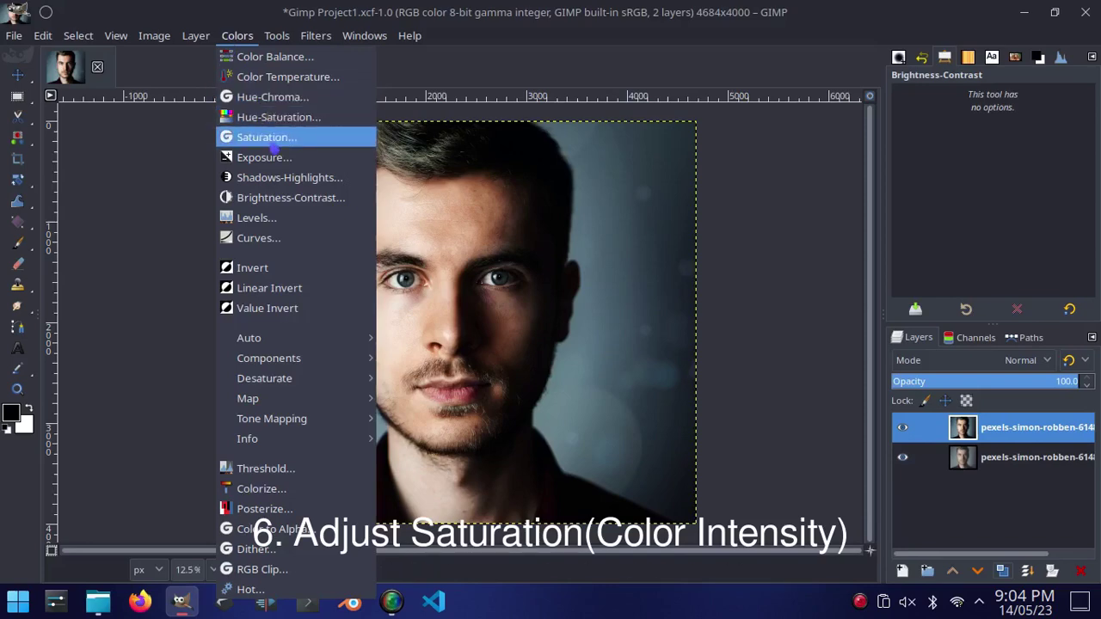
Apply a Saturation adjustment with the scale lowered to 0.869 on the duplicate layer
{"action": "left_click", "coordinate": [274, 145]}
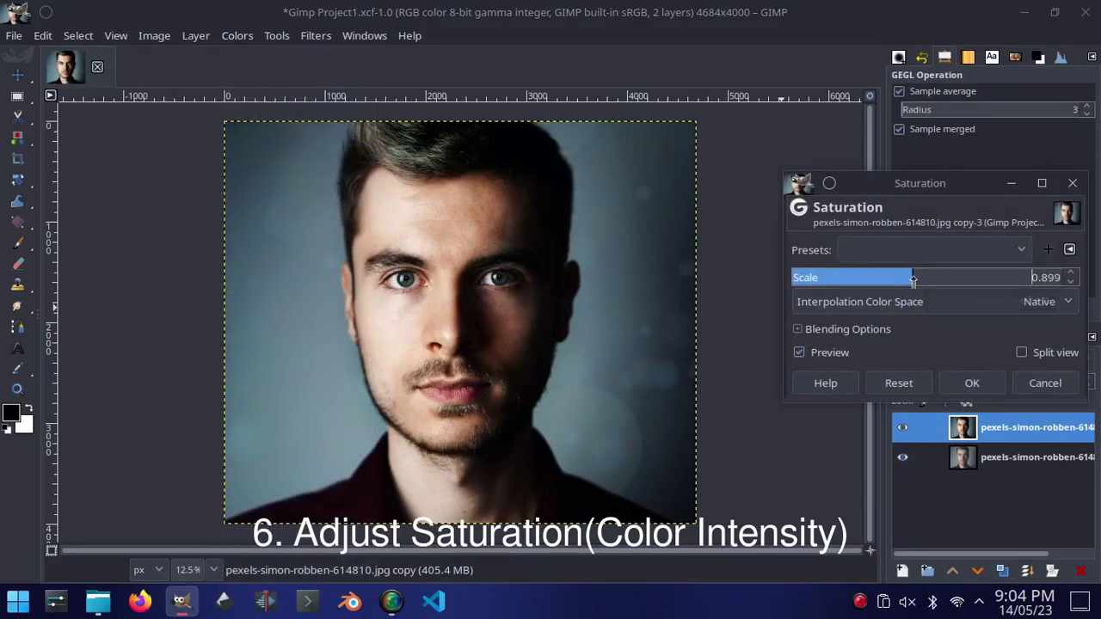
{"action": "left_click_drag", "start_coordinate": [916, 283], "coordinate": [903, 277]}
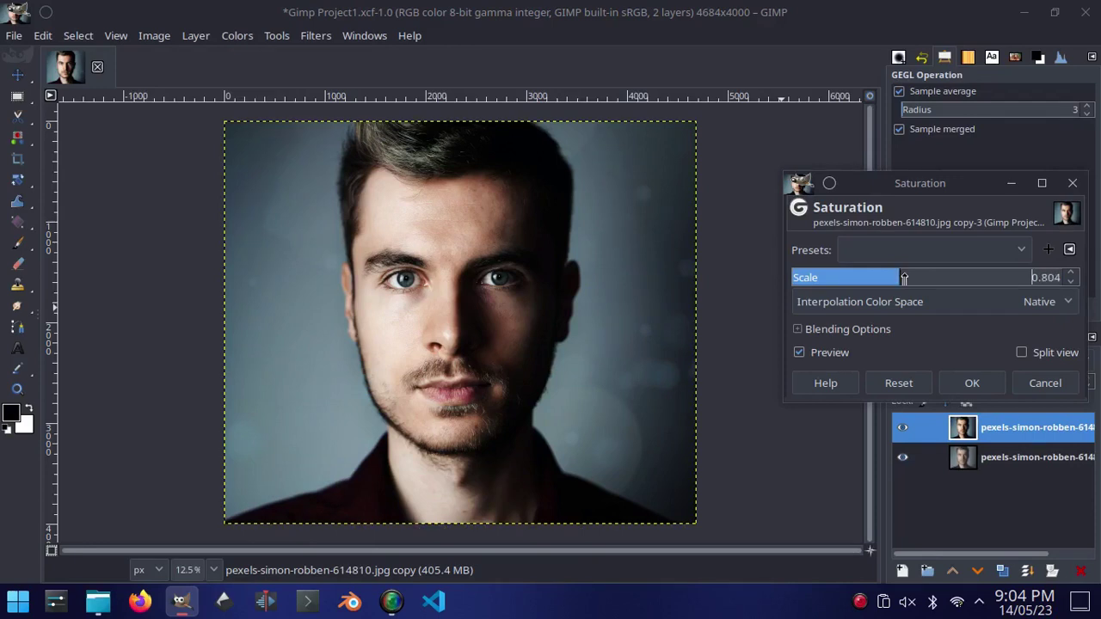
{"action": "left_click", "coordinate": [904, 277]}
{"action": "left_click_drag", "start_coordinate": [903, 277], "coordinate": [907, 277]}
{"action": "left_click", "coordinate": [890, 383]}
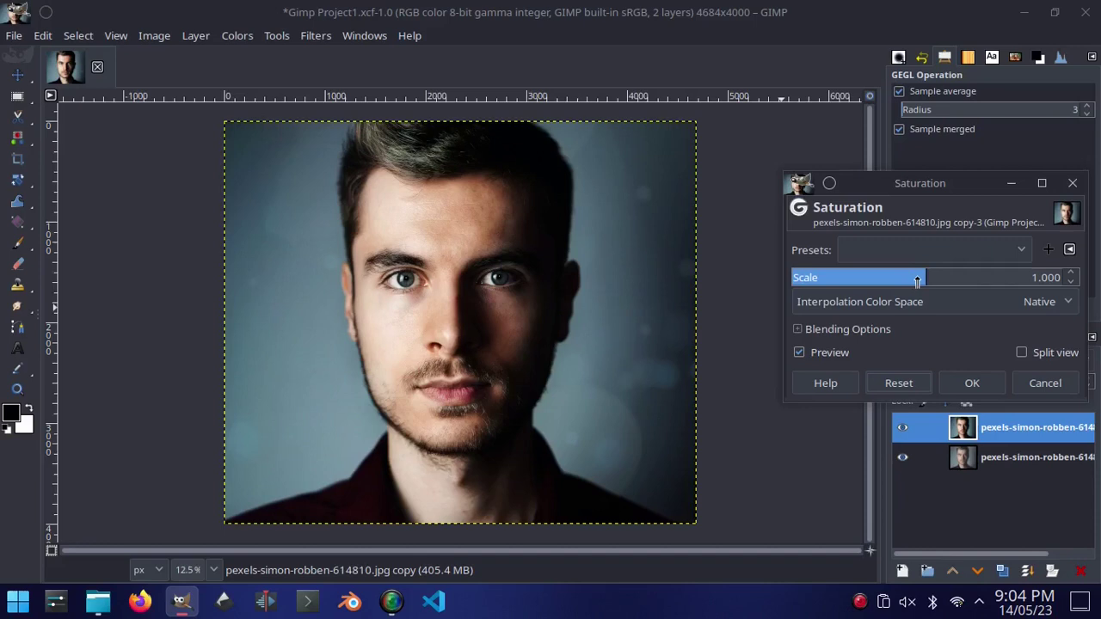
{"action": "left_click", "coordinate": [916, 279]}
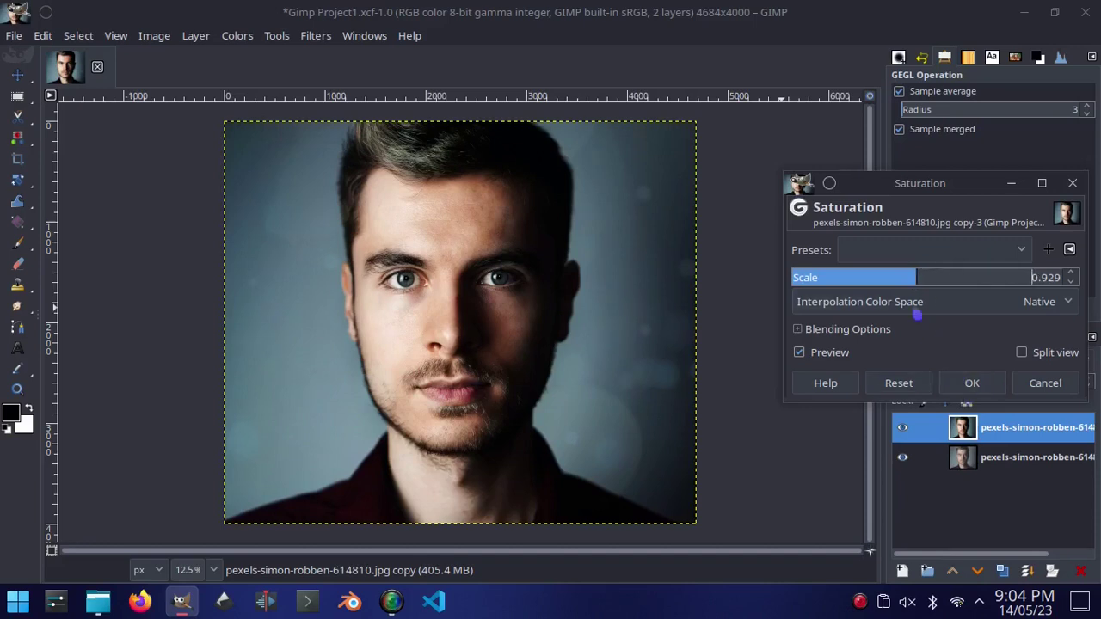
{"action": "left_click", "coordinate": [912, 279]}
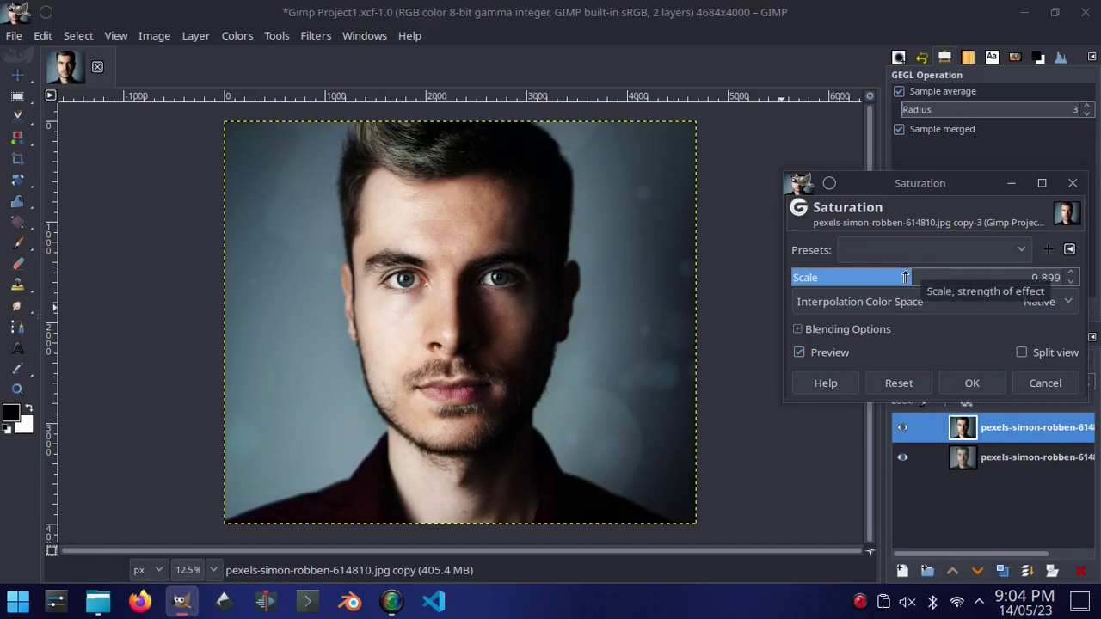
{"action": "left_click", "coordinate": [905, 276]}
{"action": "left_click", "coordinate": [906, 277]}
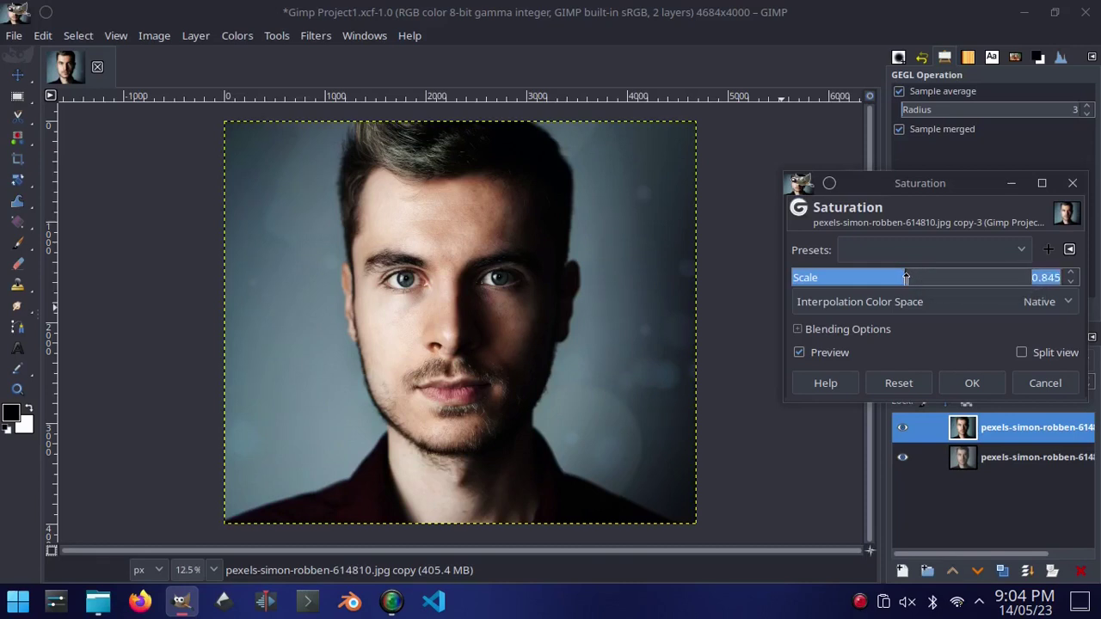
{"action": "left_click_drag", "start_coordinate": [905, 277], "coordinate": [909, 281]}
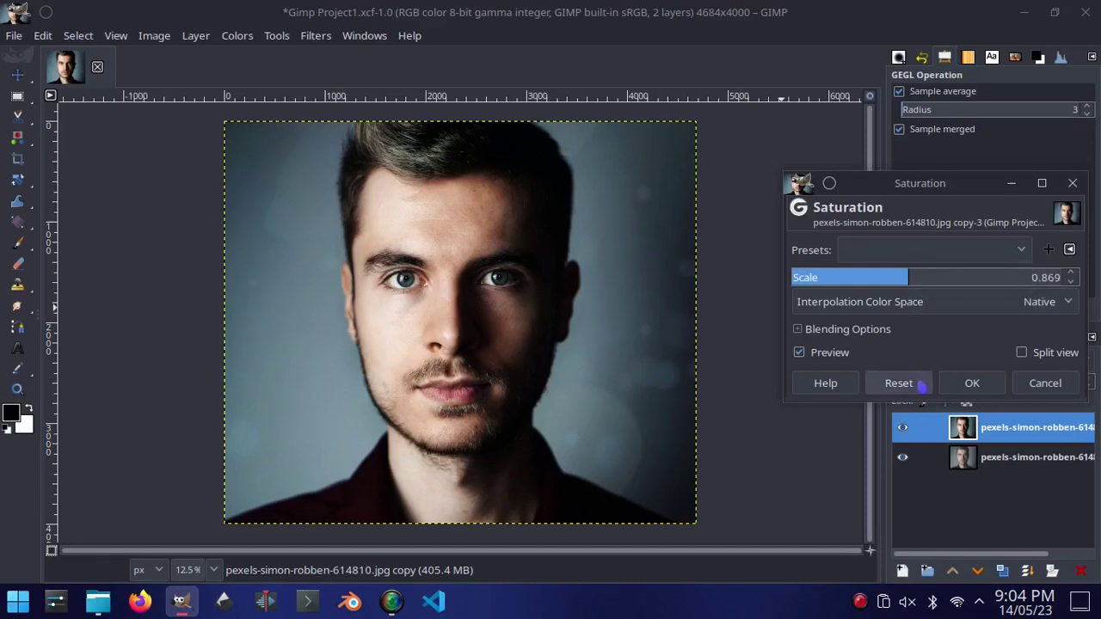
{"action": "left_click", "coordinate": [972, 383]}
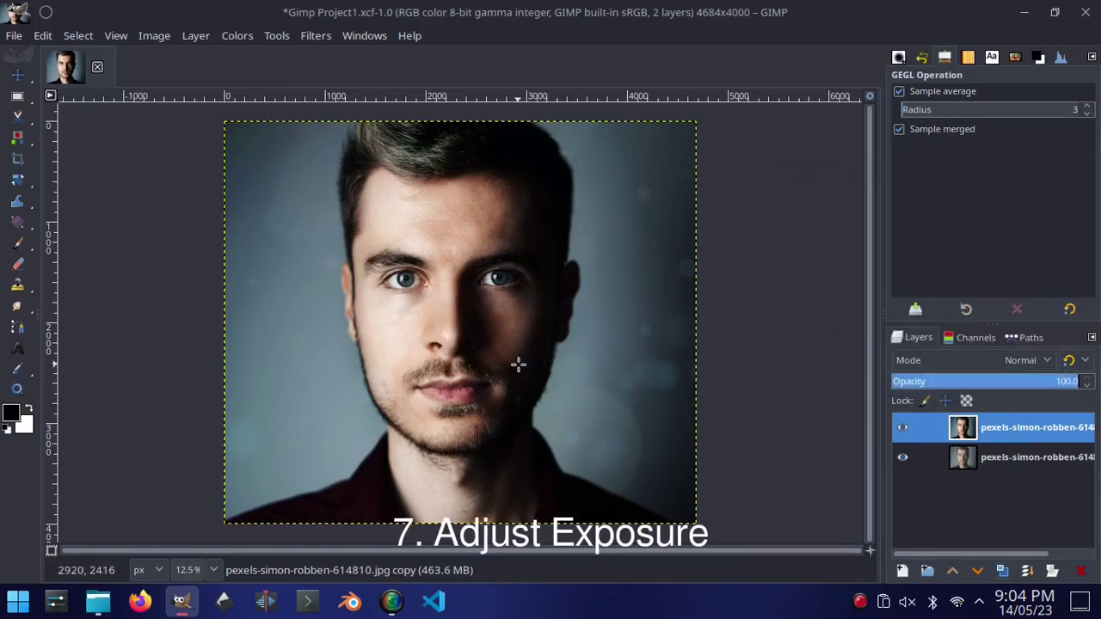
Apply an Exposure adjustment of 0.129 with black level 0.000 to the duplicate layer
{"action": "left_click", "coordinate": [238, 38]}
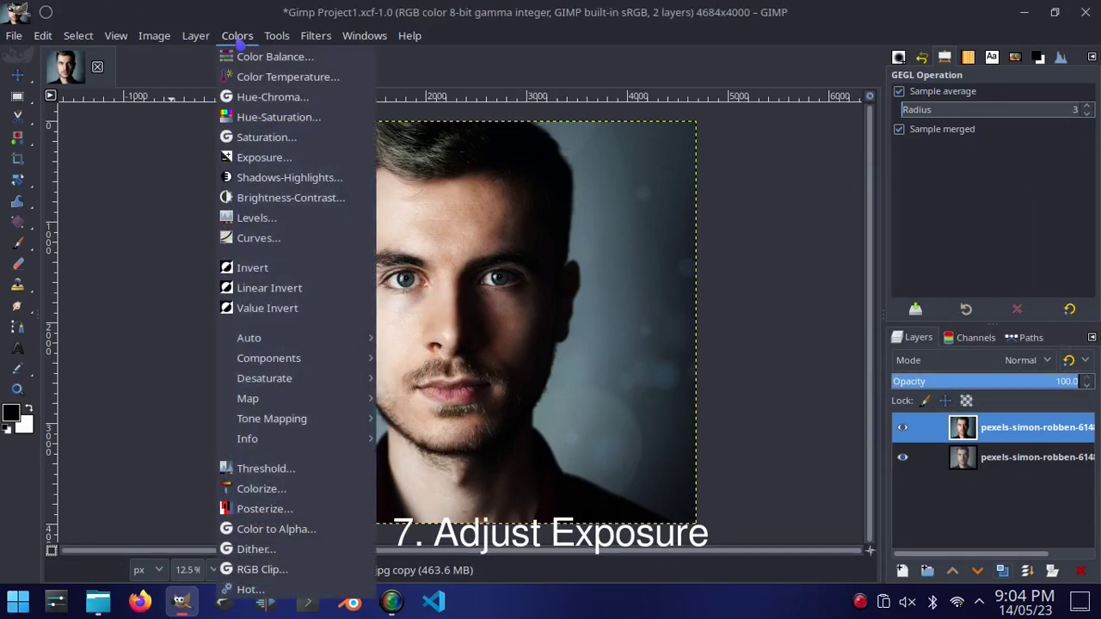
{"action": "left_click", "coordinate": [262, 157]}
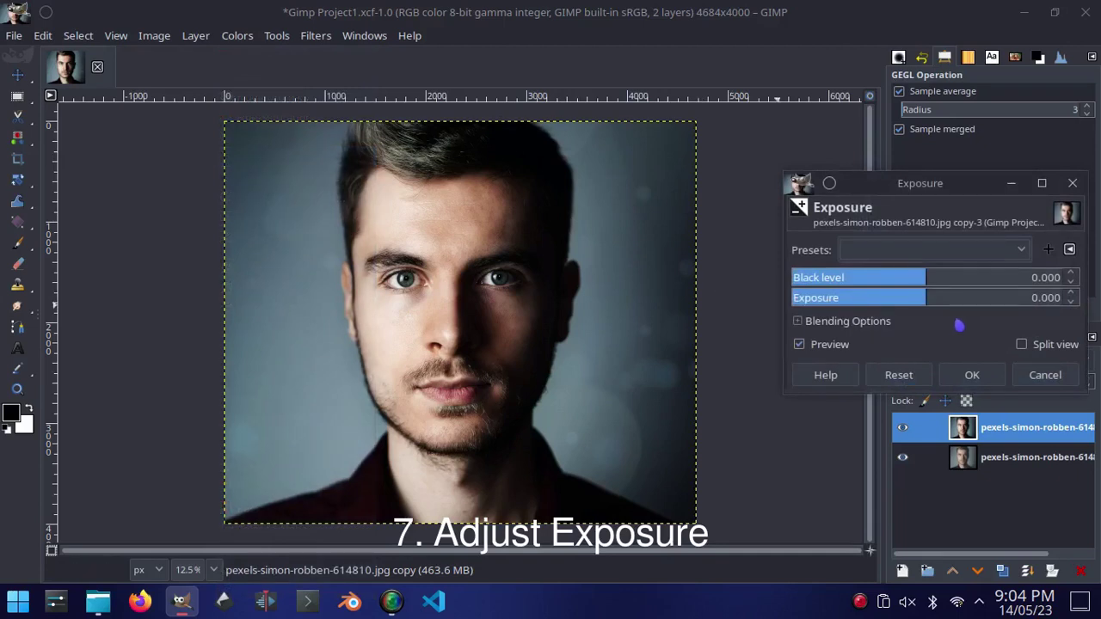
{"action": "left_click", "coordinate": [928, 297]}
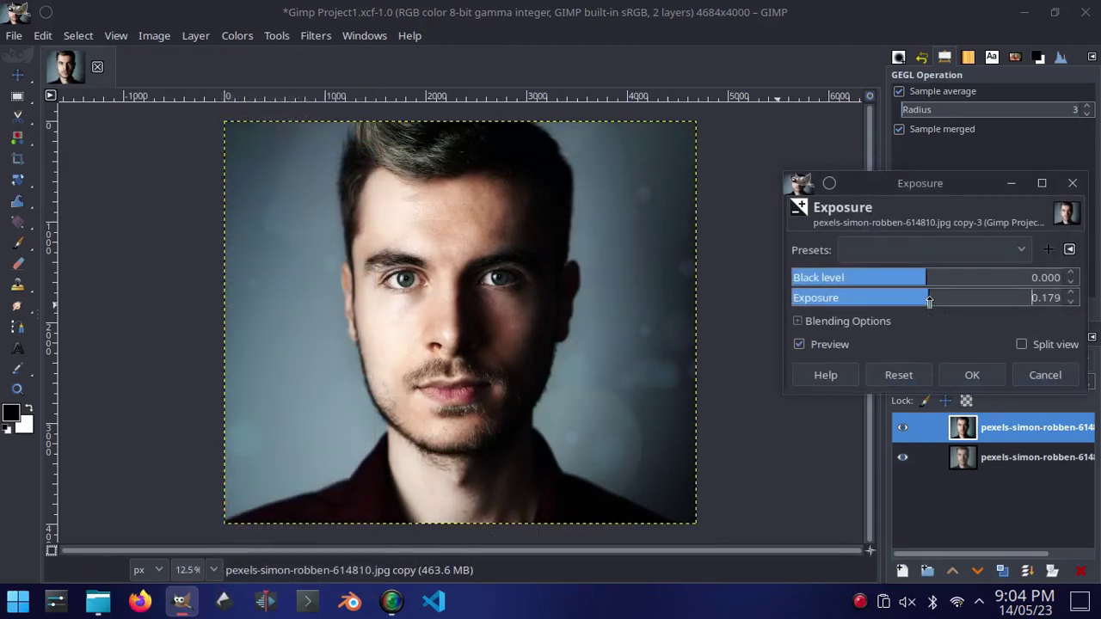
{"action": "left_click", "coordinate": [827, 345]}
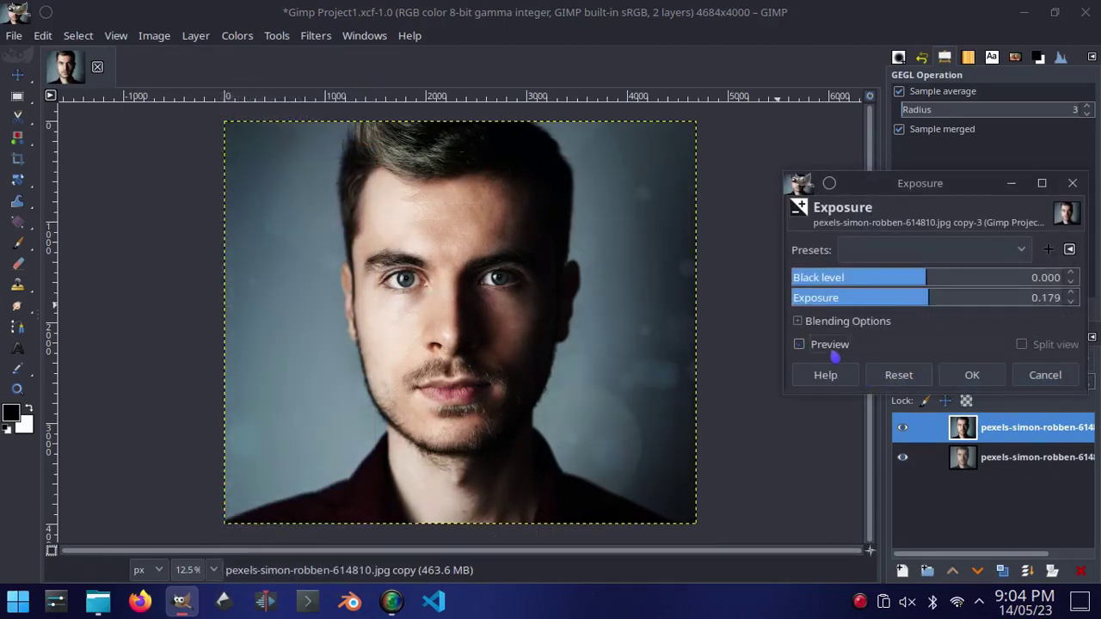
{"action": "left_click", "coordinate": [830, 349]}
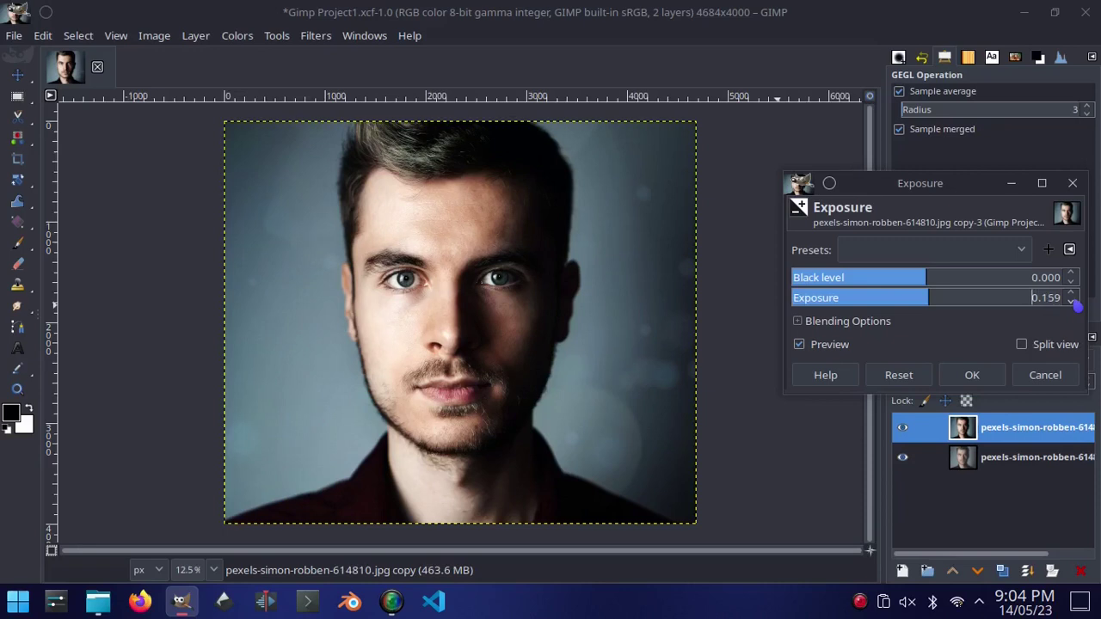
{"action": "left_click", "coordinate": [851, 348]}
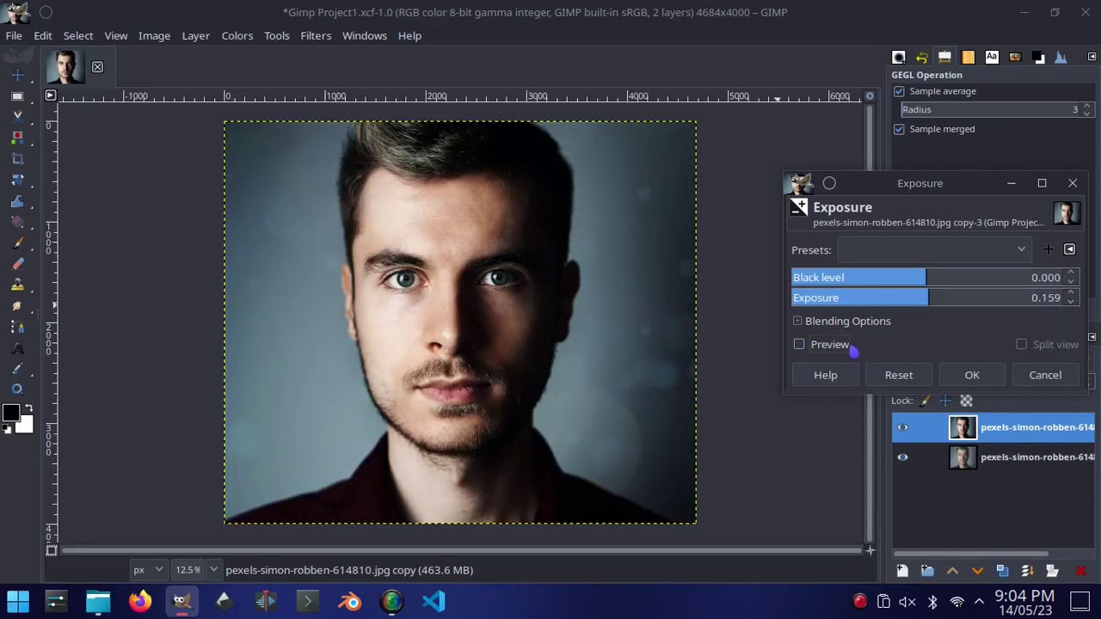
{"action": "left_click", "coordinate": [1071, 302]}
{"action": "left_click", "coordinate": [833, 348]}
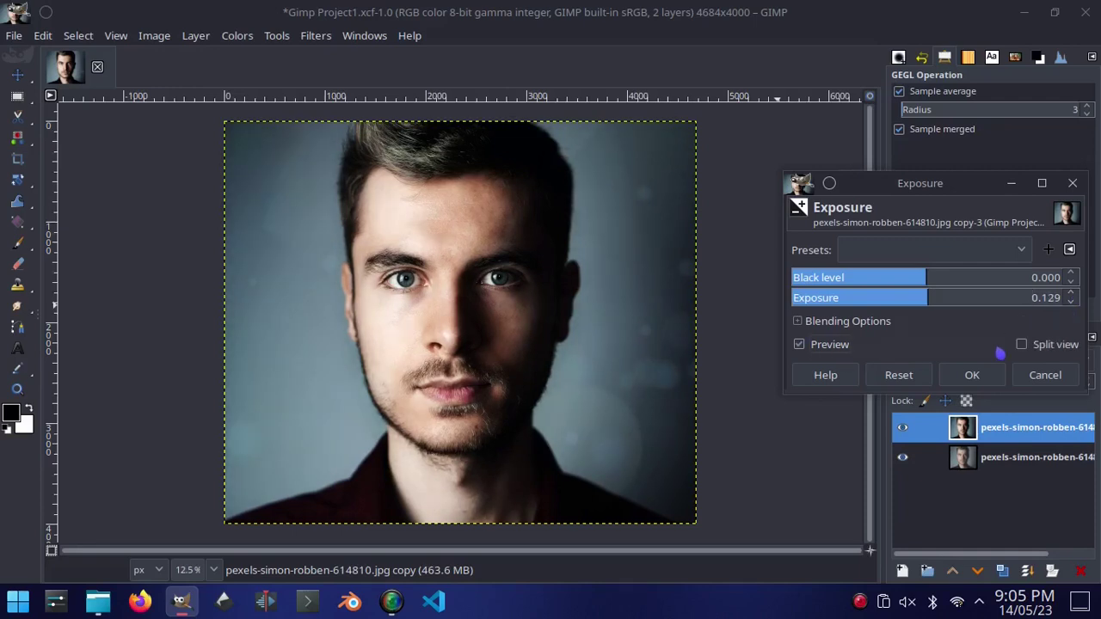
{"action": "left_click", "coordinate": [972, 375]}
{"action": "left_click", "coordinate": [315, 35]}
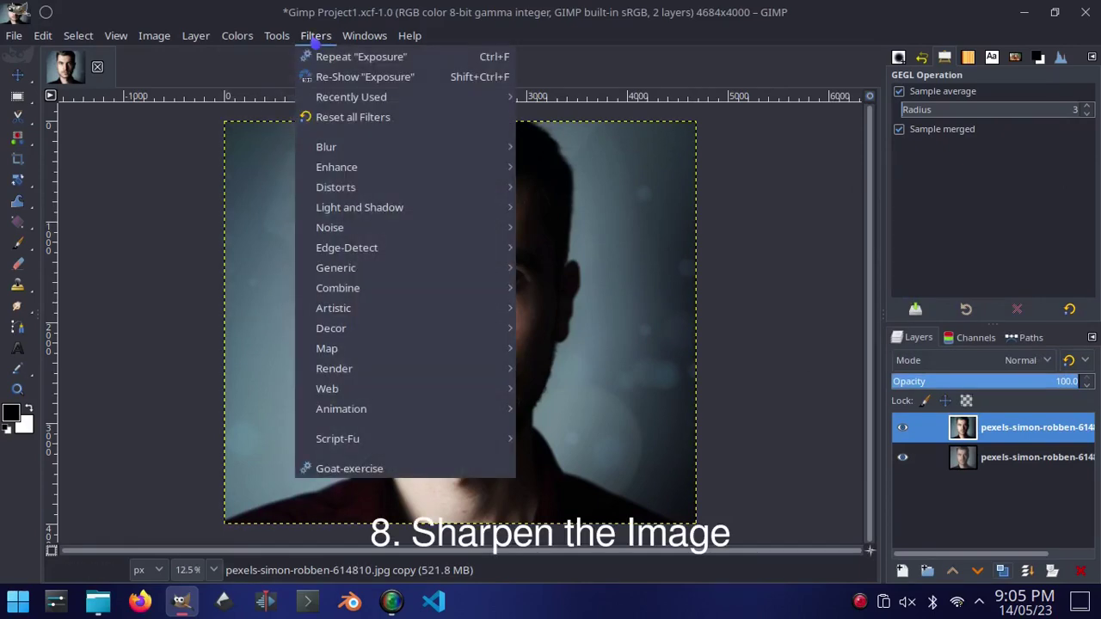
{"action": "mouse_move", "coordinate": [336, 166]}
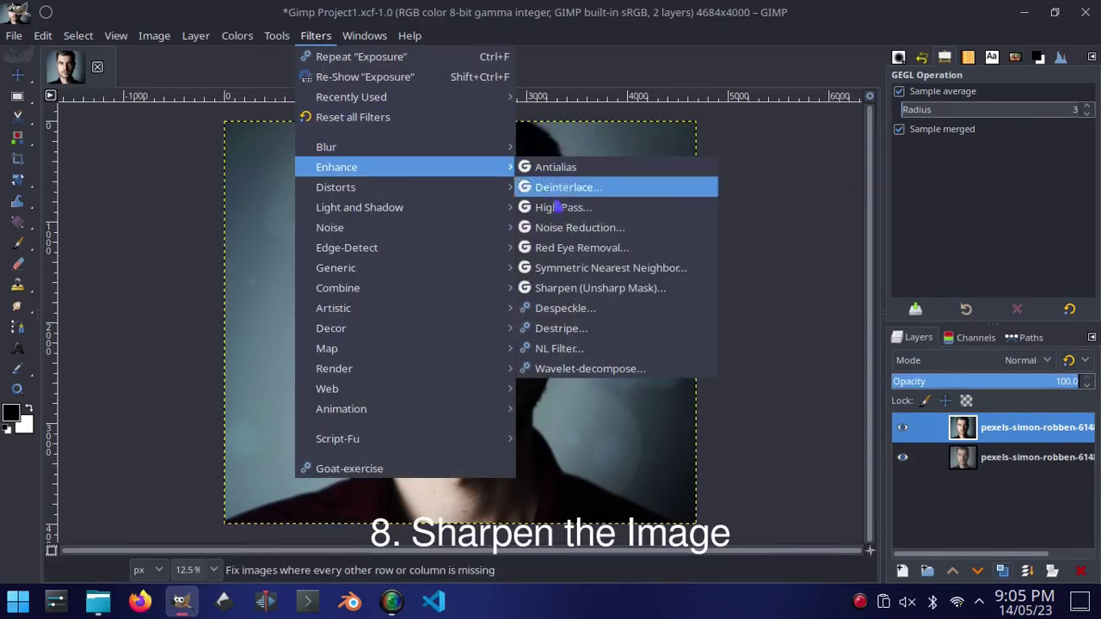
Apply Unsharp Mask sharpening with radius 3.000, amount 0.579 and threshold 0.000
{"action": "left_click", "coordinate": [574, 282]}
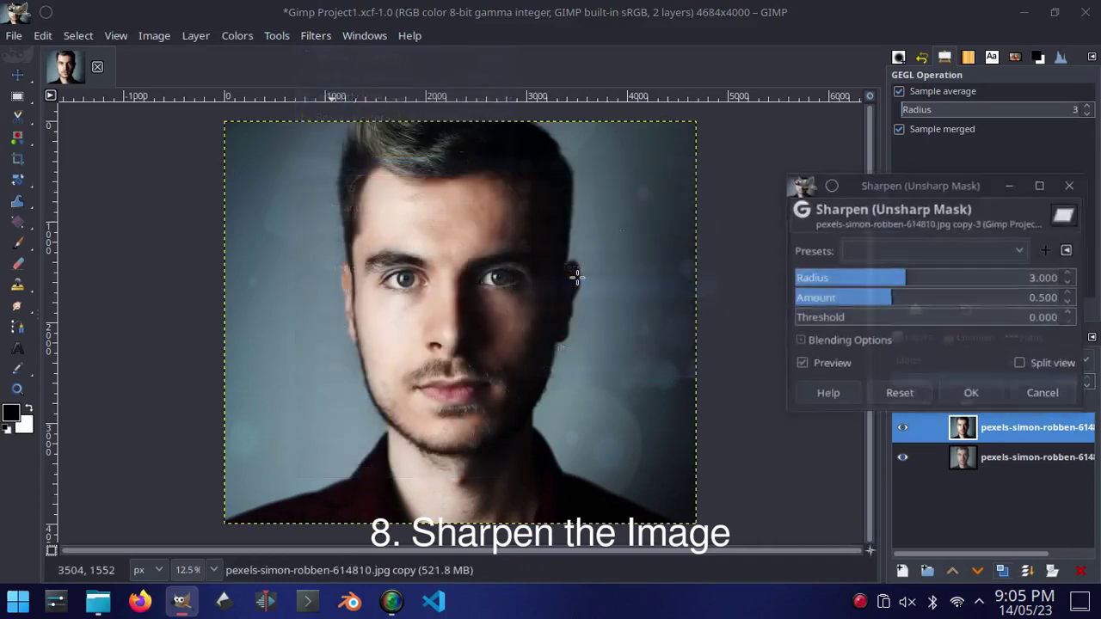
{"action": "left_click", "coordinate": [903, 298]}
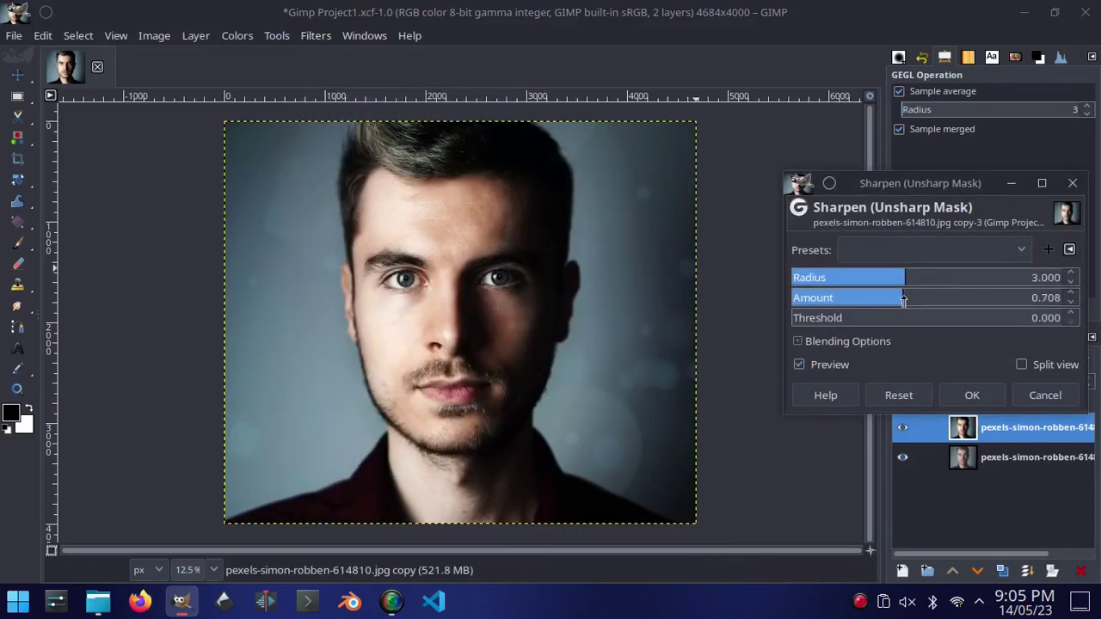
{"action": "left_click_drag", "start_coordinate": [899, 298], "coordinate": [897, 297]}
{"action": "left_click", "coordinate": [892, 297]}
{"action": "left_click", "coordinate": [830, 368]}
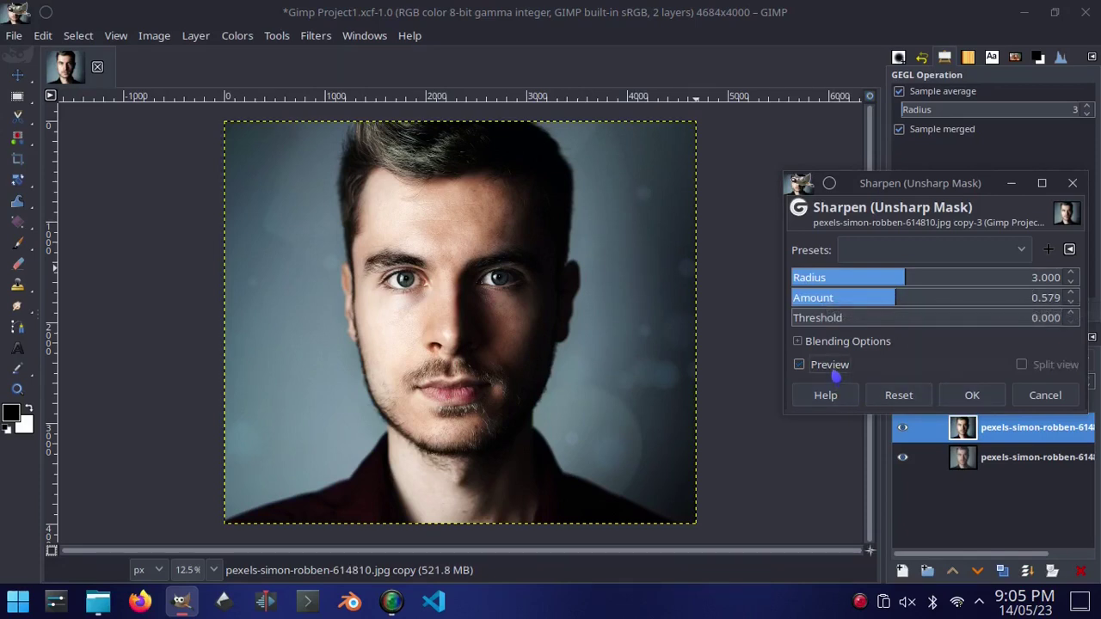
{"action": "left_click", "coordinate": [834, 376]}
{"action": "left_click", "coordinate": [972, 395]}
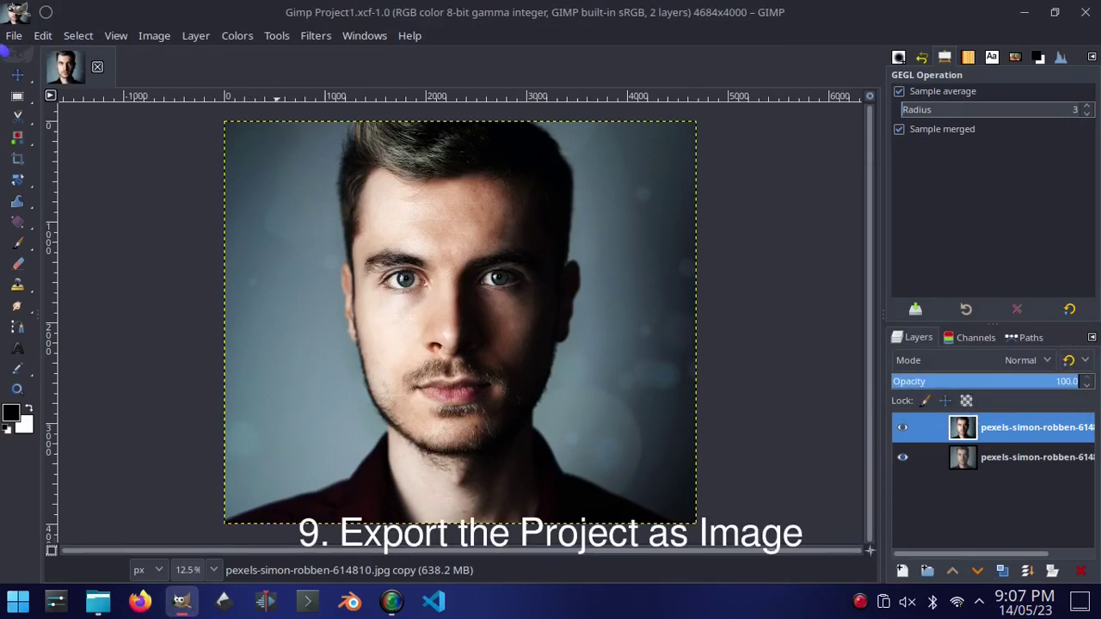
Export as Gimp Project1.png at compression level 9, replacing the existing file
{"action": "left_click", "coordinate": [14, 36]}
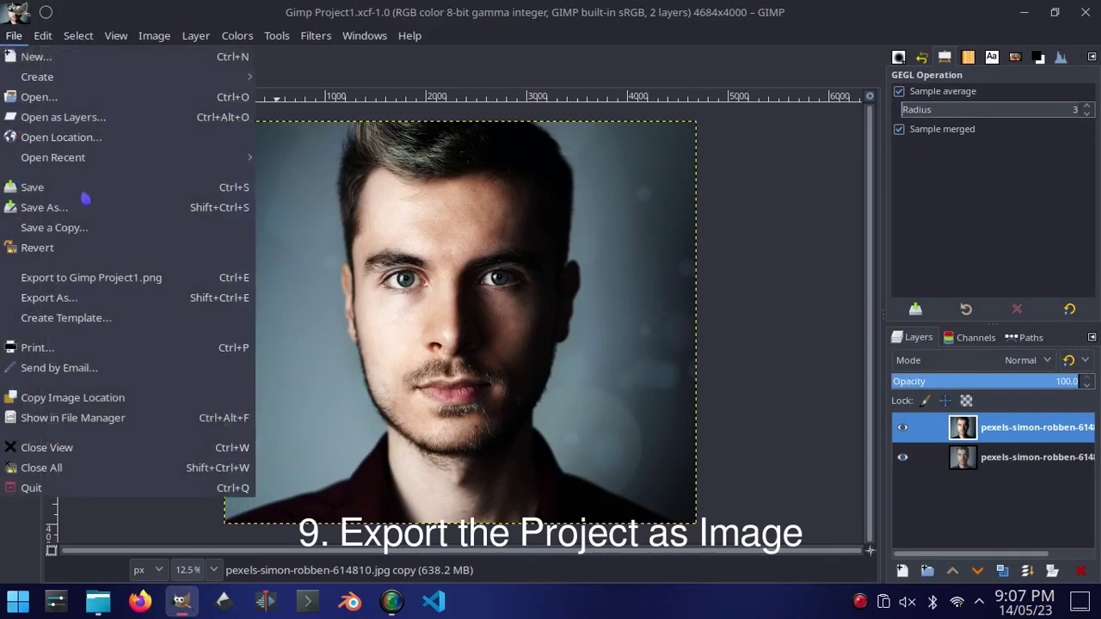
{"action": "left_click", "coordinate": [112, 299]}
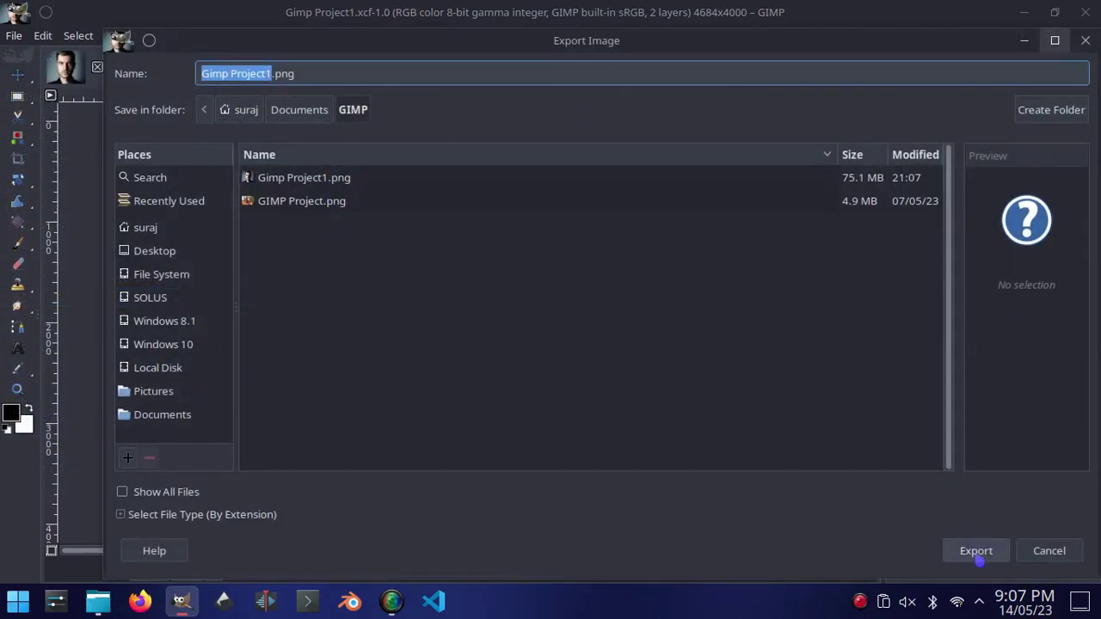
{"action": "left_click", "coordinate": [976, 551]}
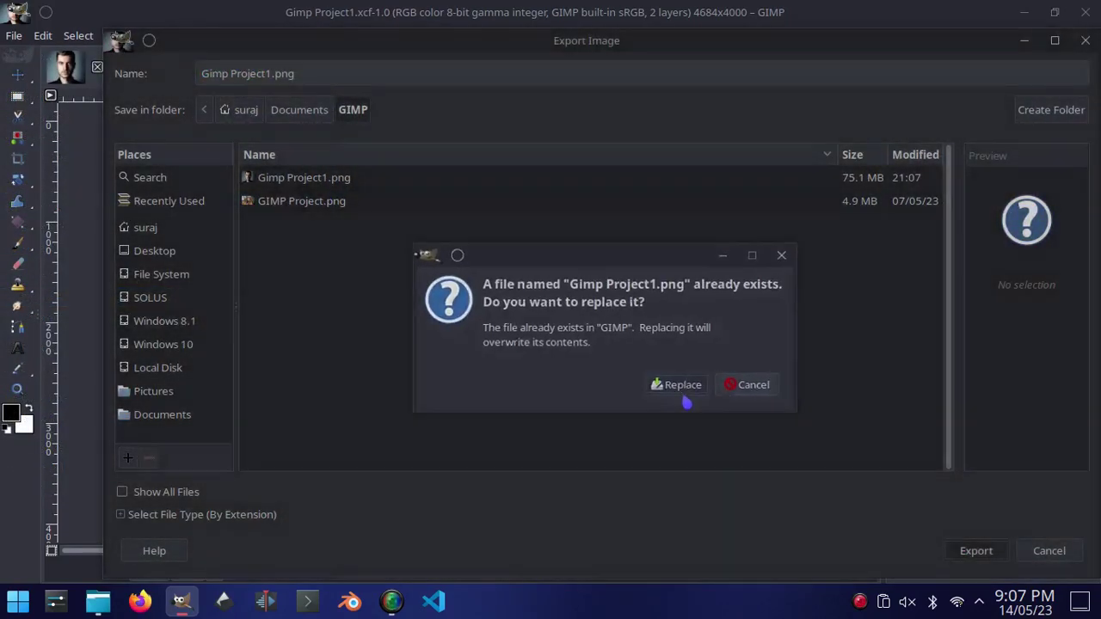
{"action": "left_click", "coordinate": [680, 389]}
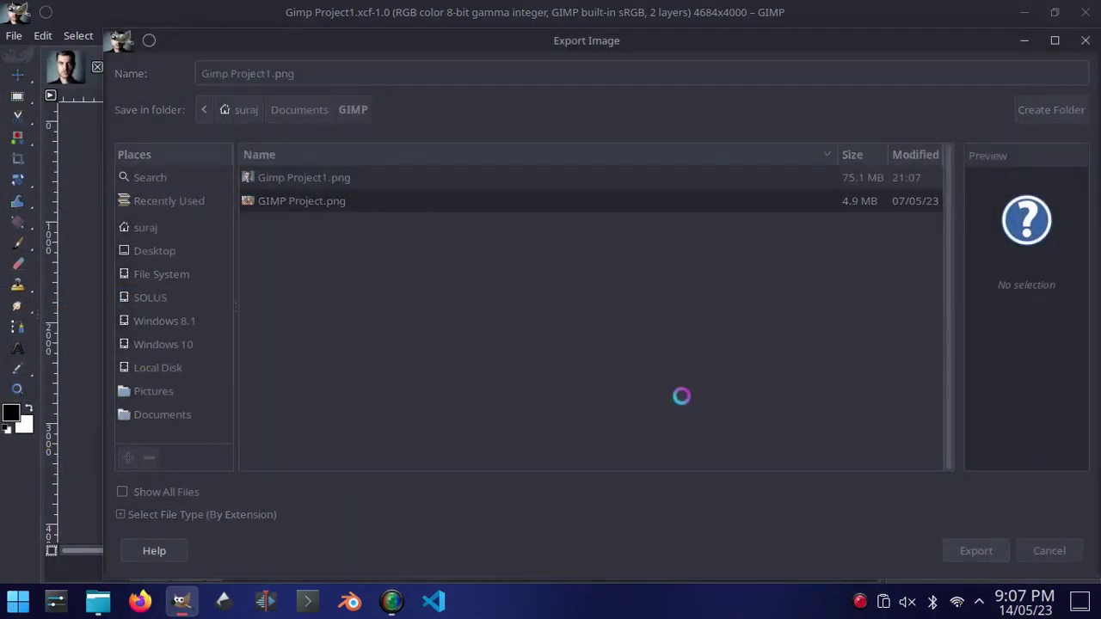
{"action": "left_click_drag", "start_coordinate": [629, 344], "coordinate": [674, 342]}
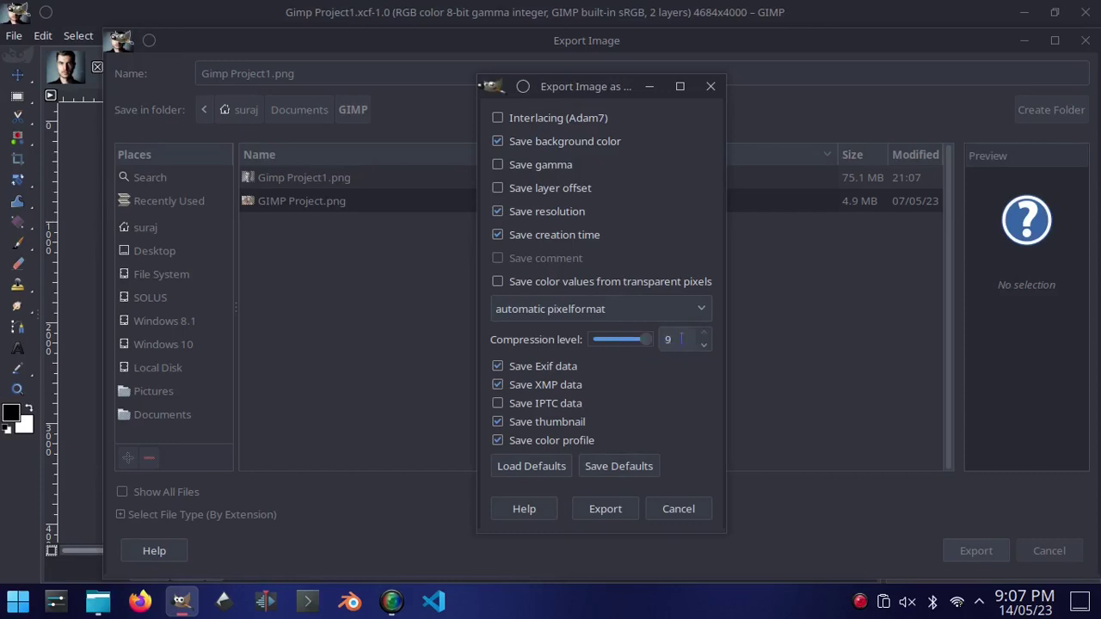
{"action": "left_click", "coordinate": [625, 514]}
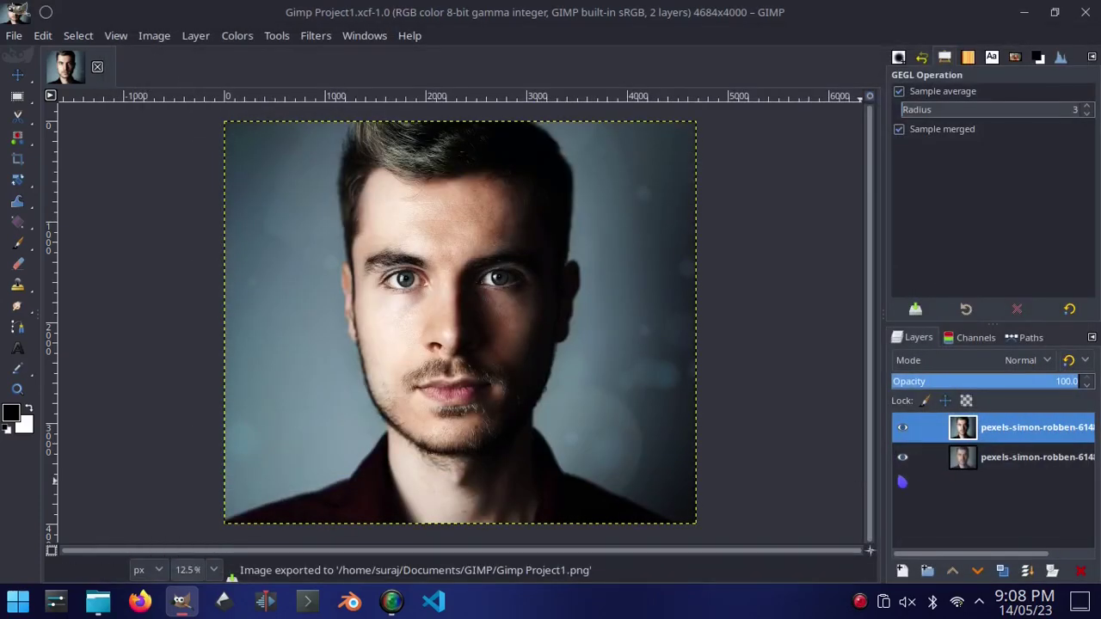
{"action": "left_click", "coordinate": [902, 427]}
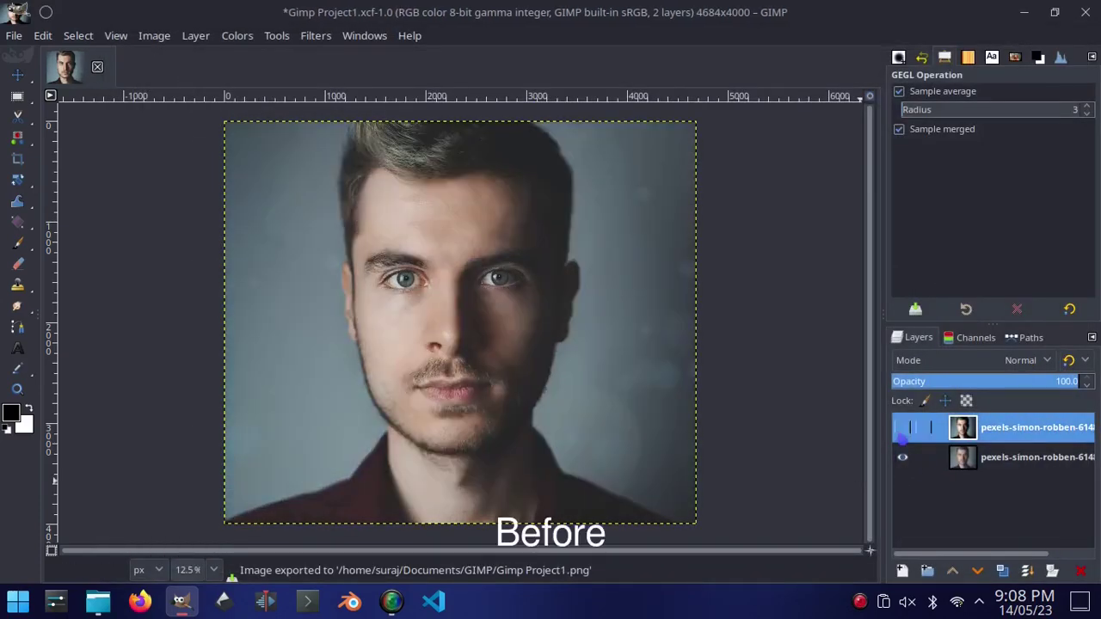
{"action": "left_click", "coordinate": [901, 427]}
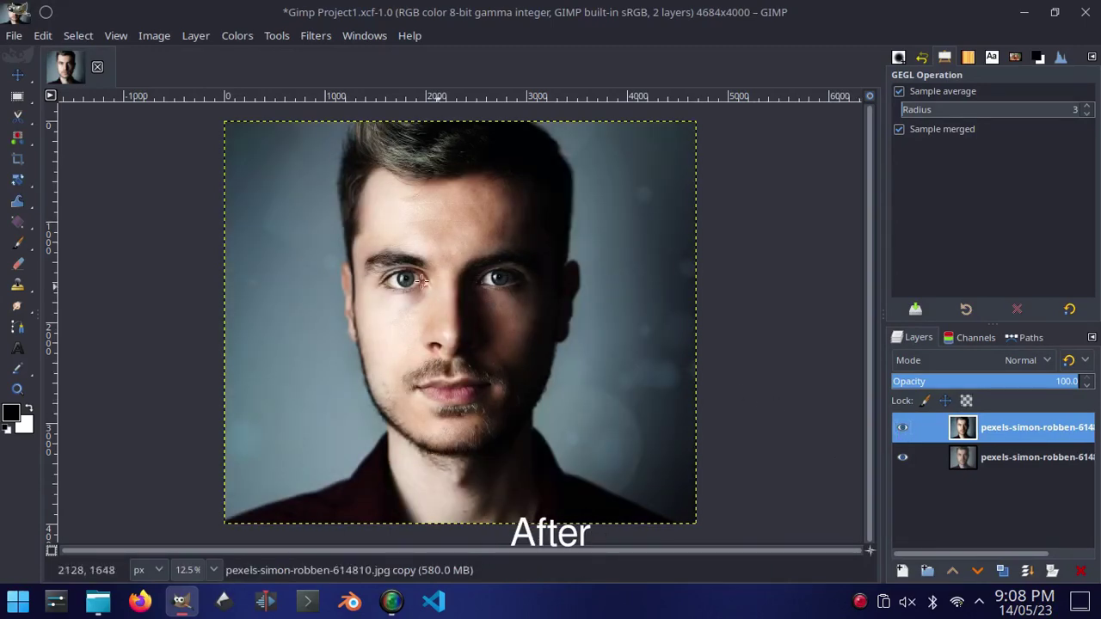